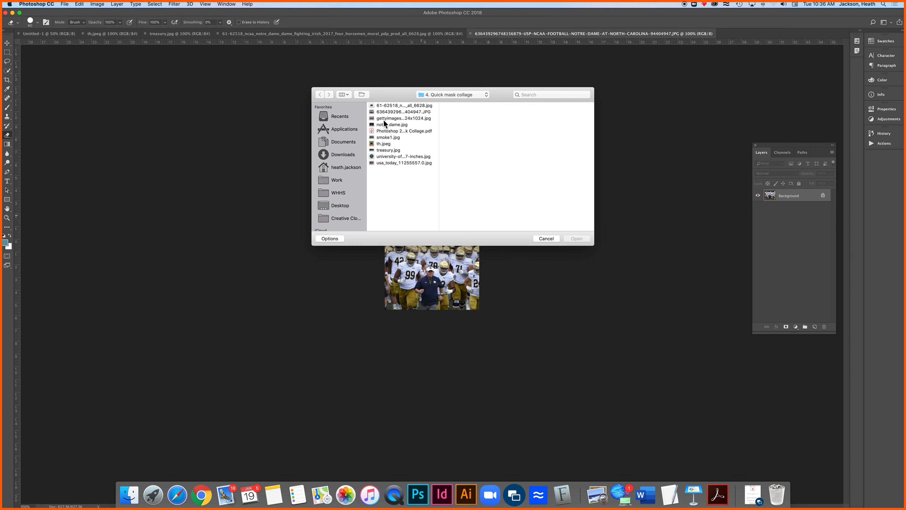
left_click(576, 238)
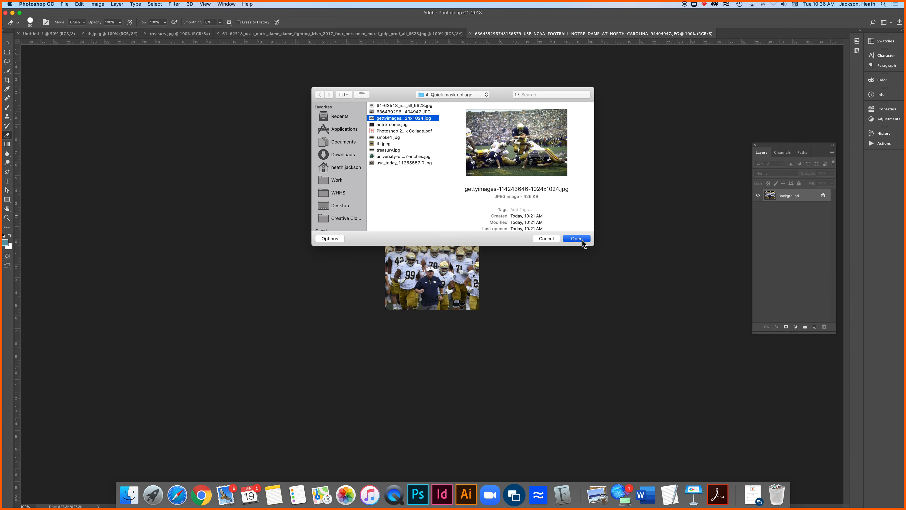
key("super+o")
left_click(394, 119)
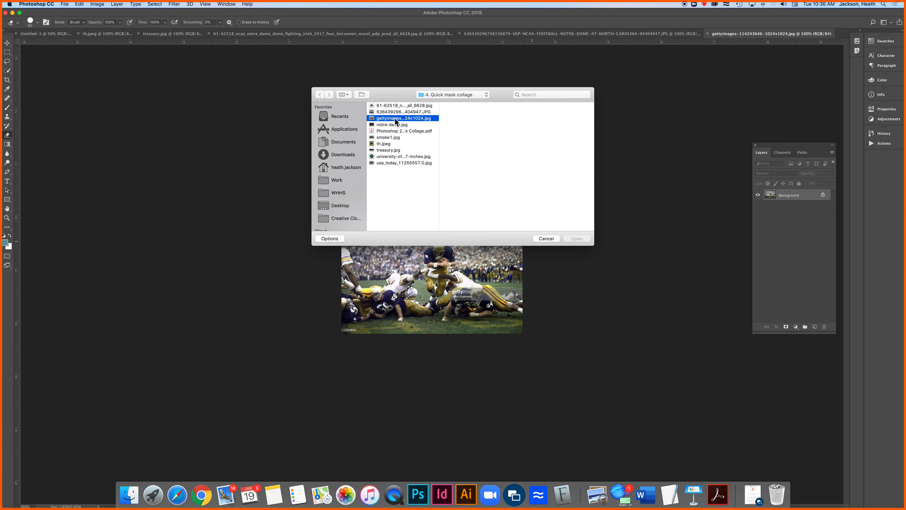
left_click(393, 124)
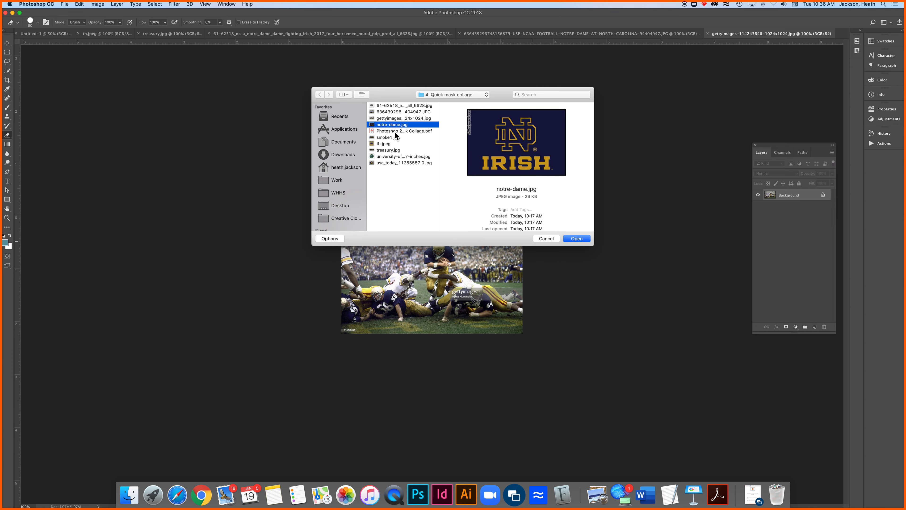
left_click(395, 131)
left_click(393, 137)
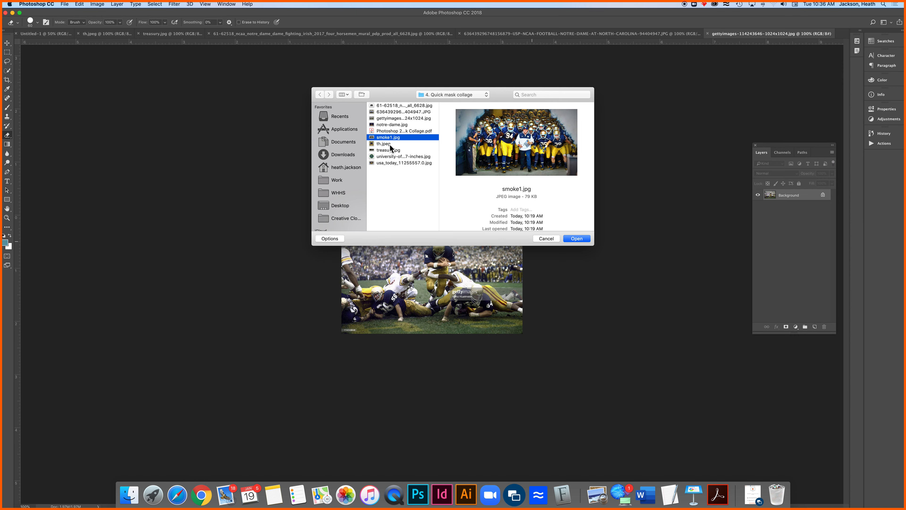
left_click(390, 144)
left_click(396, 150)
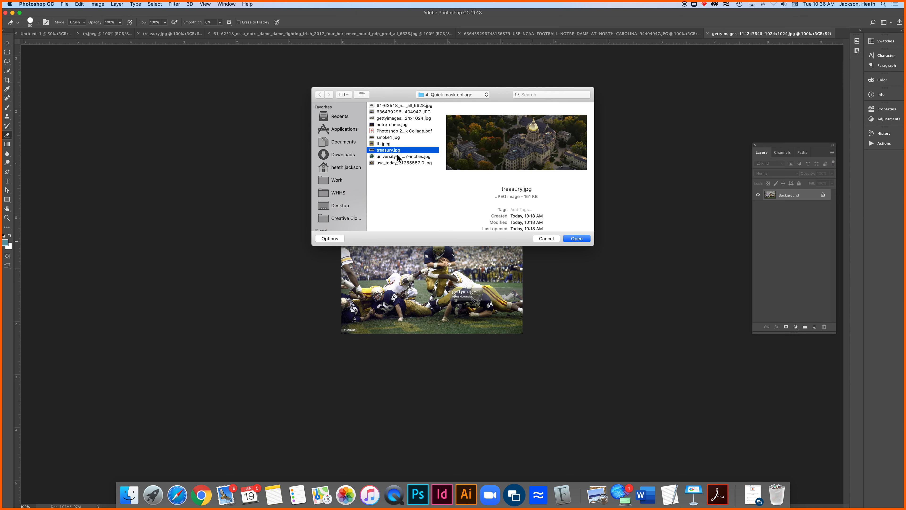
left_click(396, 157)
left_click(396, 163)
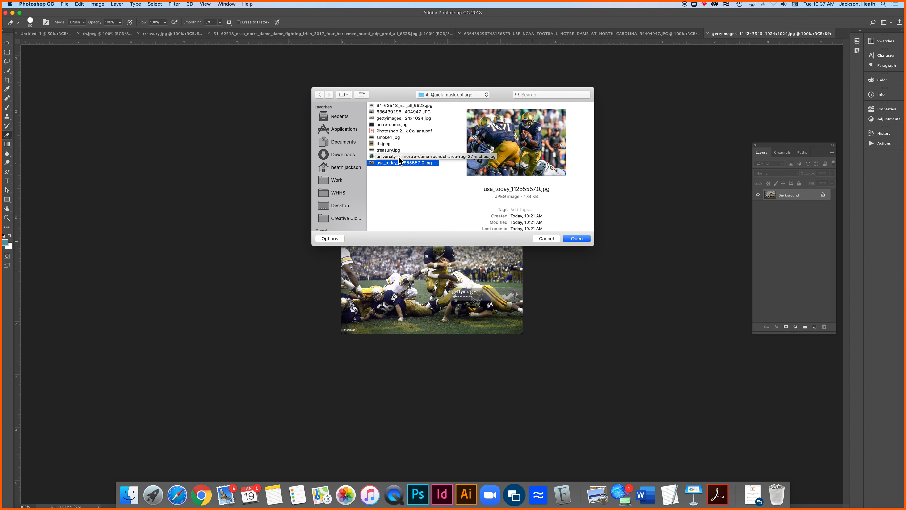
left_click(393, 156, "shift")
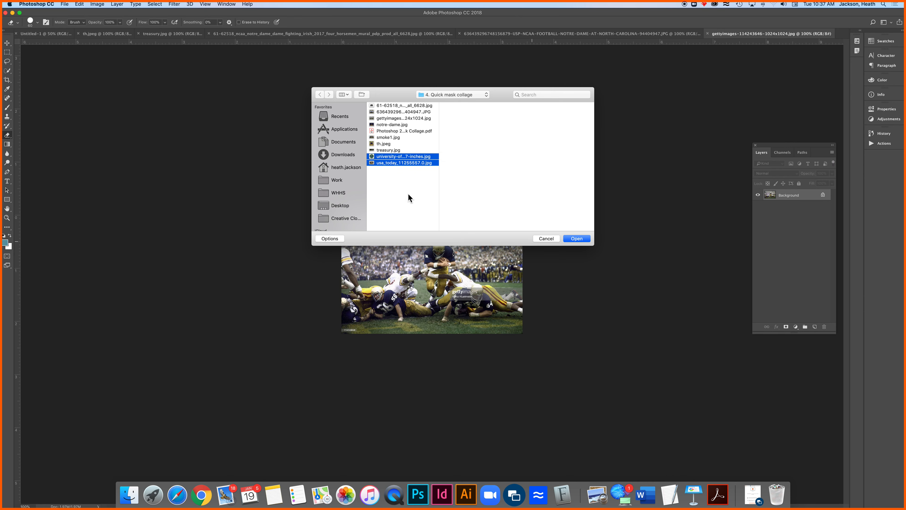
left_click(571, 238)
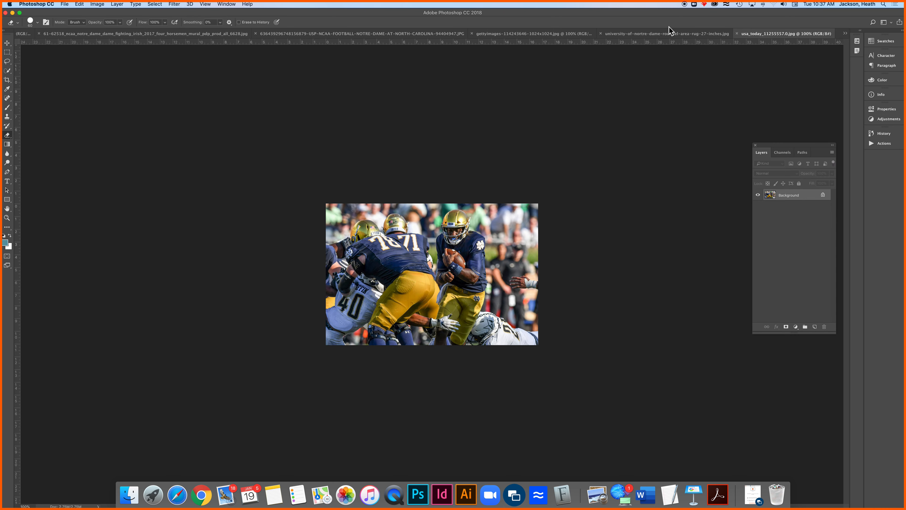
Look through the open source images, from the treasury.jpg campus photo to the usa_today football photo
left_click(674, 39)
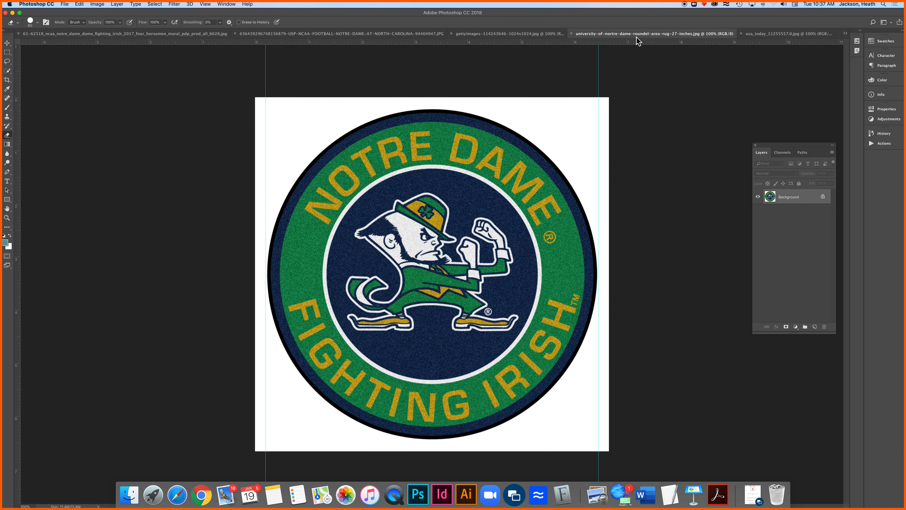
left_click(549, 34)
left_click(387, 33)
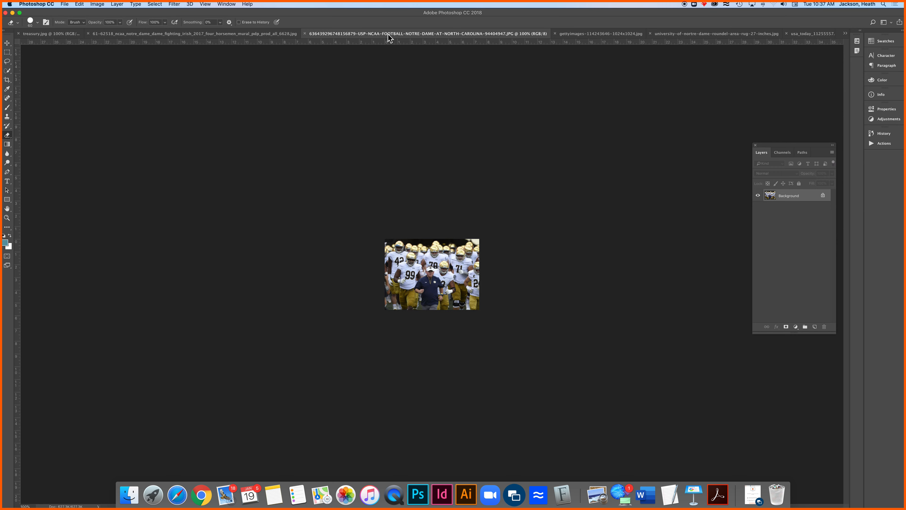
left_click(251, 34)
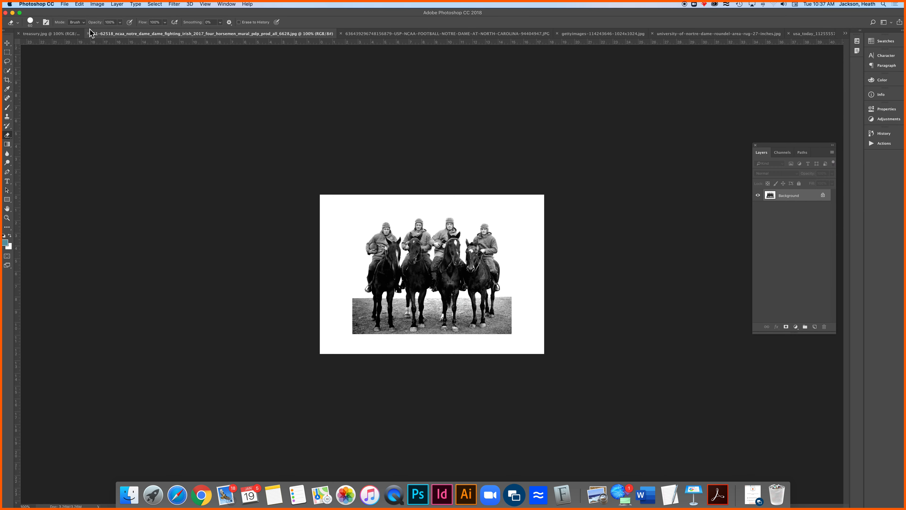
left_click(67, 34)
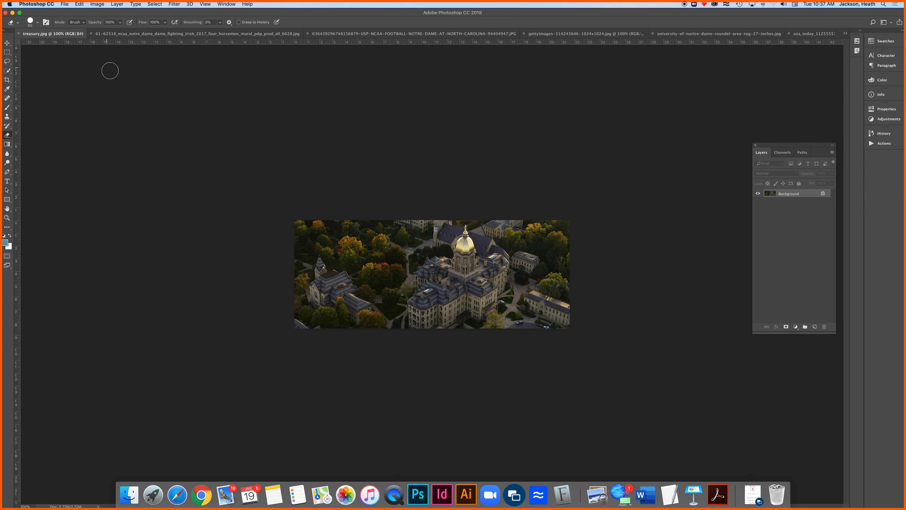
left_click(165, 35)
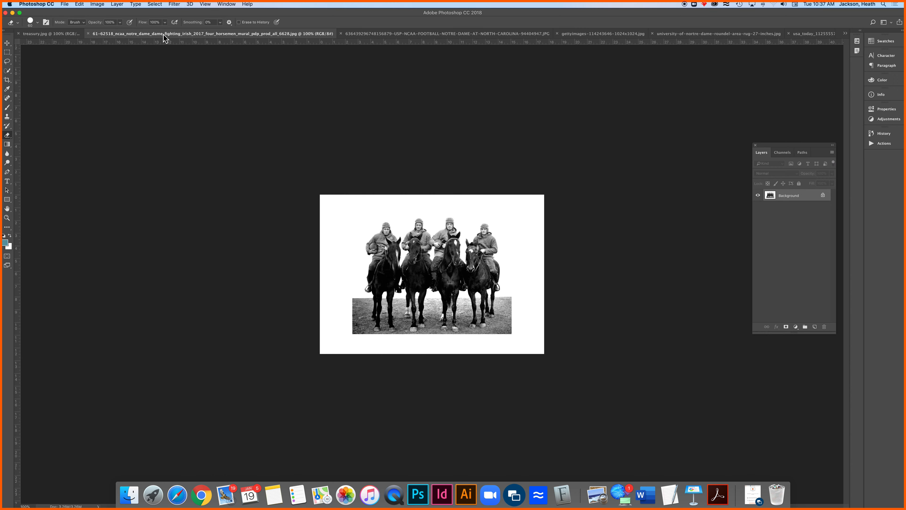
left_click(471, 35)
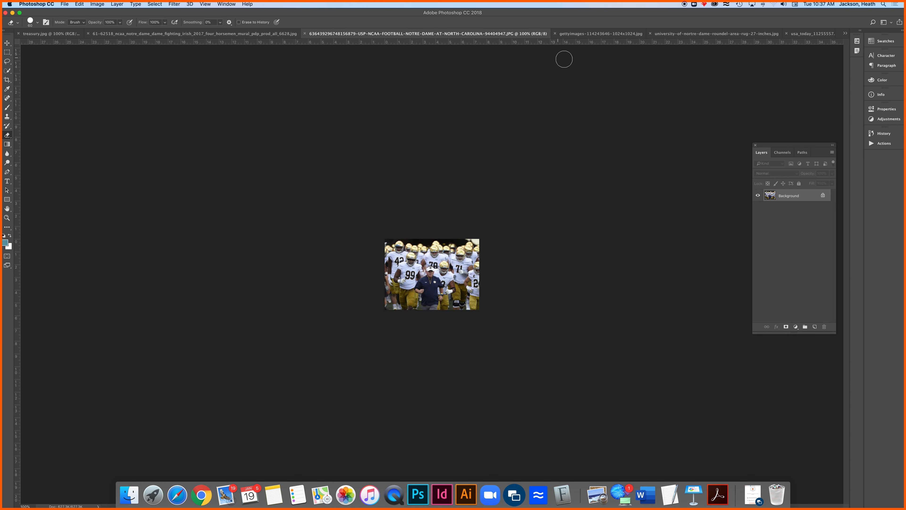
left_click(584, 35)
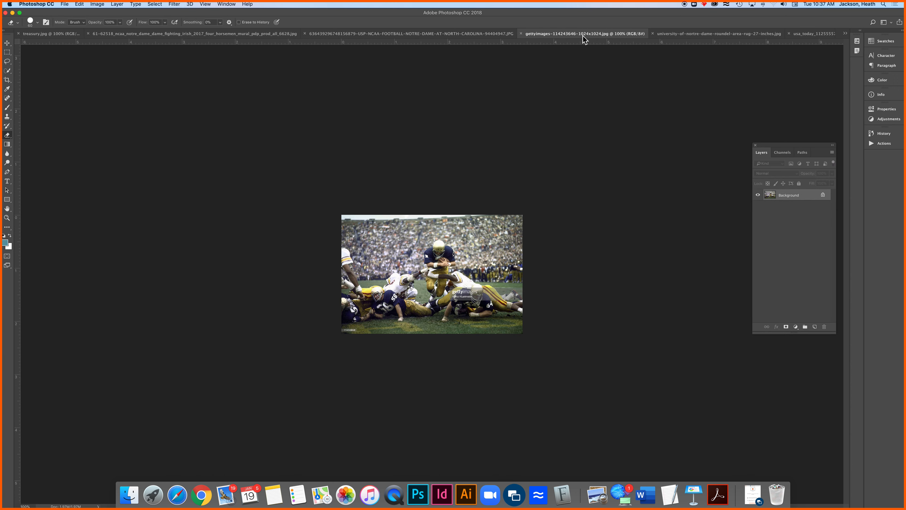
left_click(686, 35)
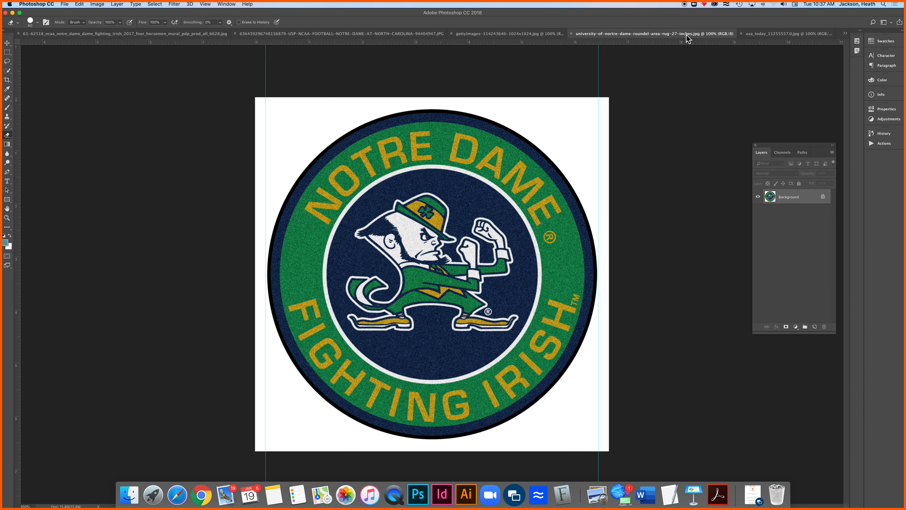
left_click(801, 35)
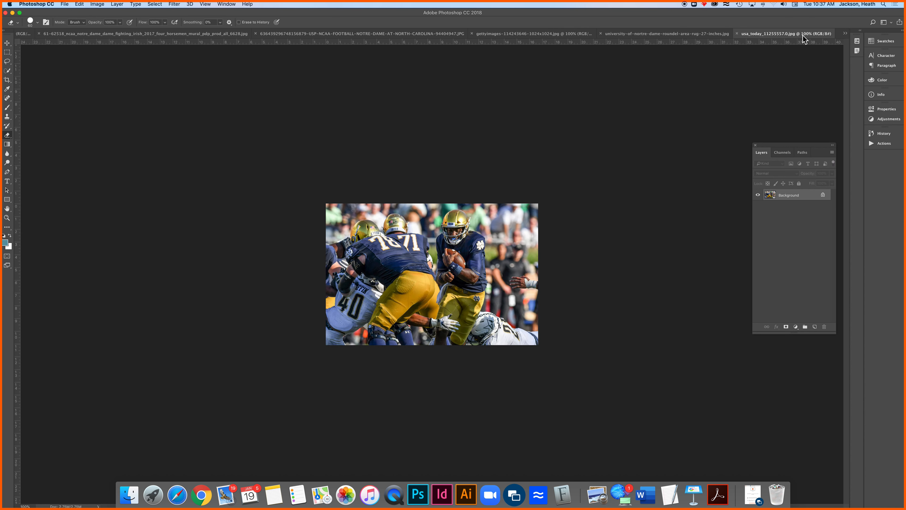
Copy the entire Notre Dame Fighting Irish roundel image and paste it into the blank Untitled-1 document
left_click(700, 34)
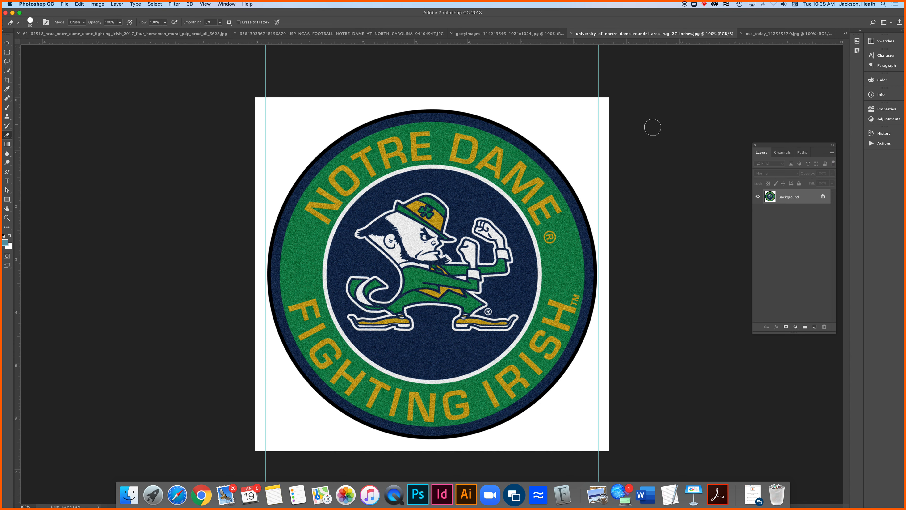
key("super+a")
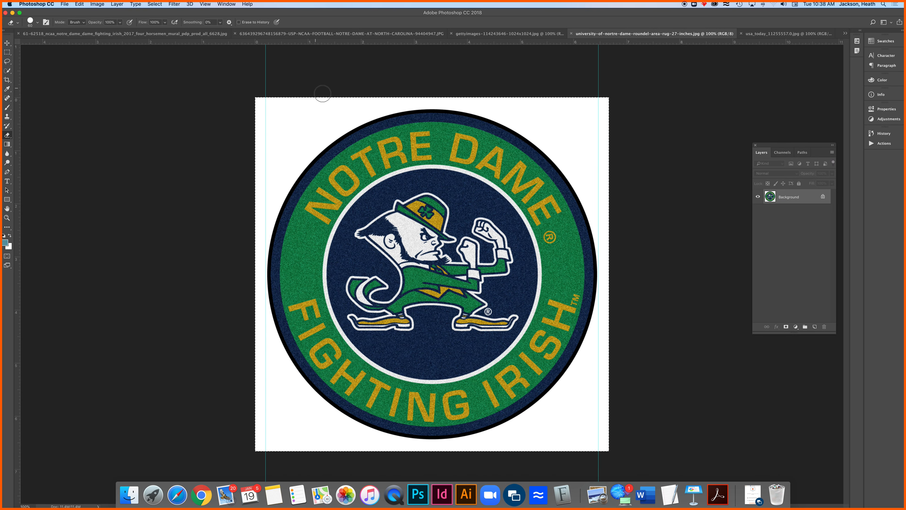
left_click(65, 34)
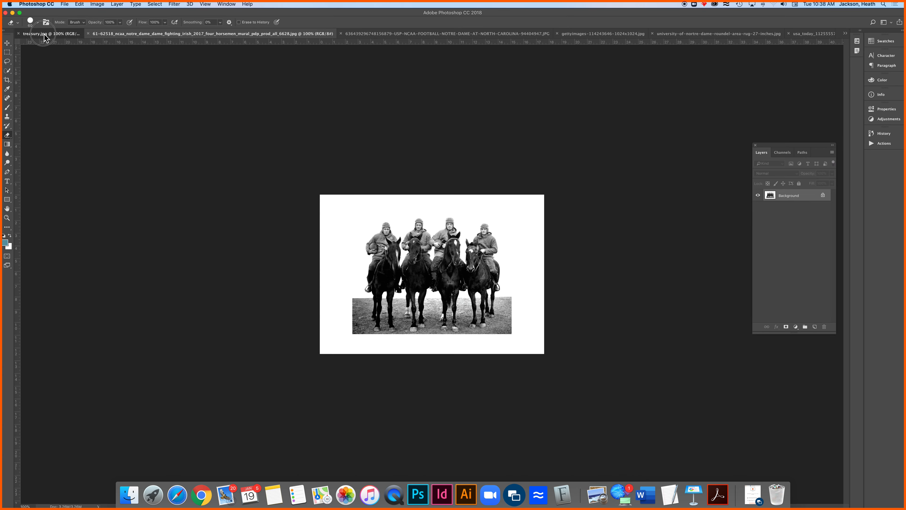
left_click(44, 34)
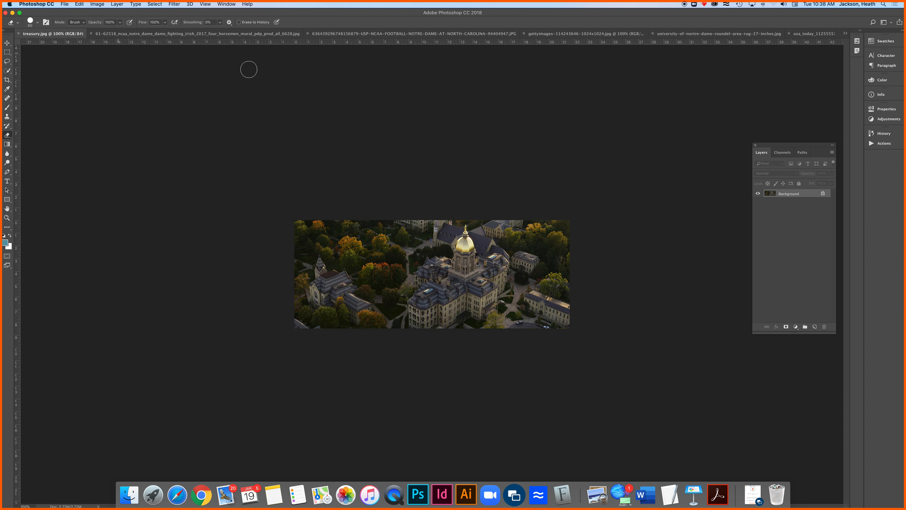
left_click(848, 35)
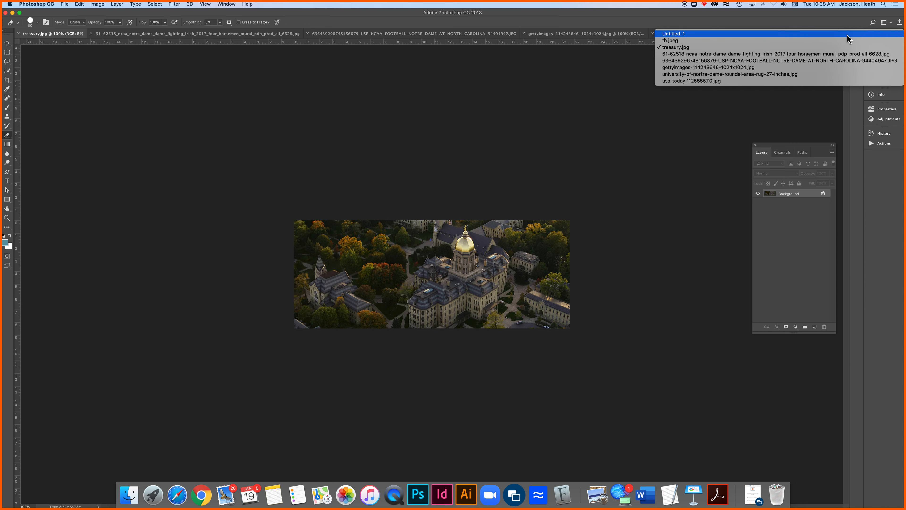
left_click(633, 145)
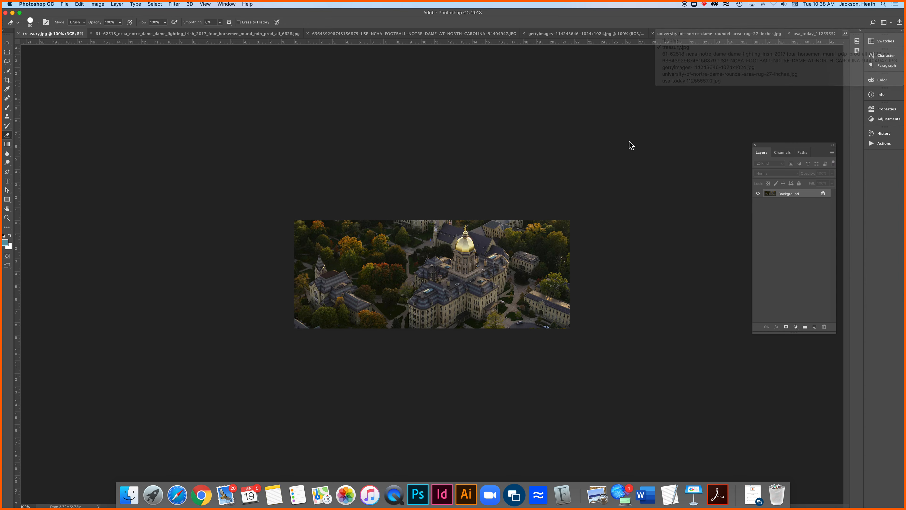
left_click(846, 34)
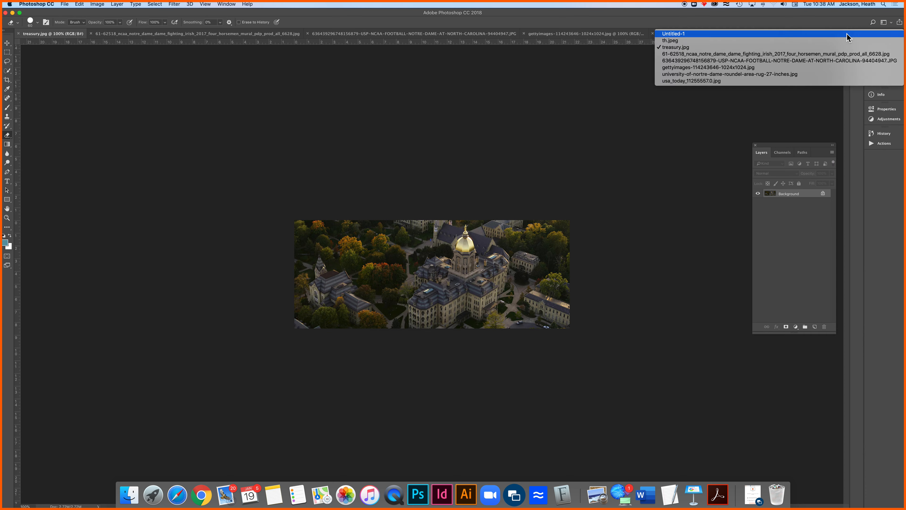
left_click(752, 34)
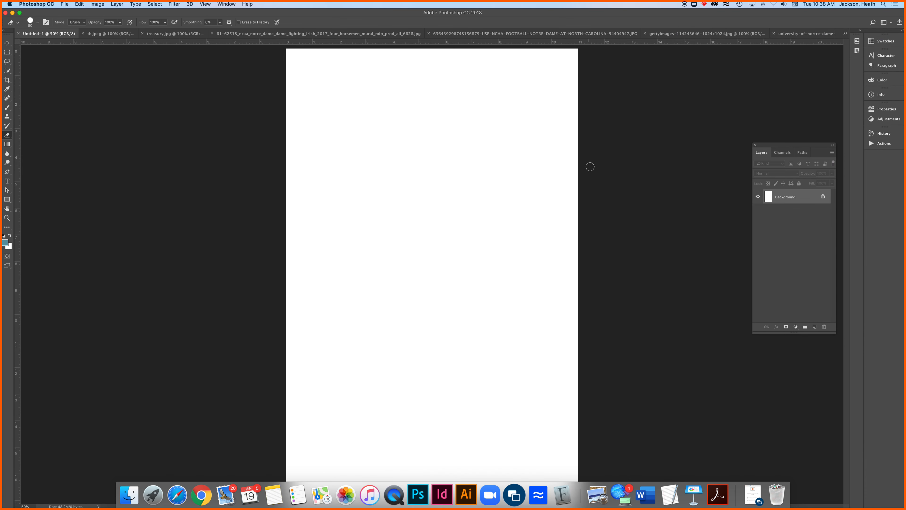
key("super+v")
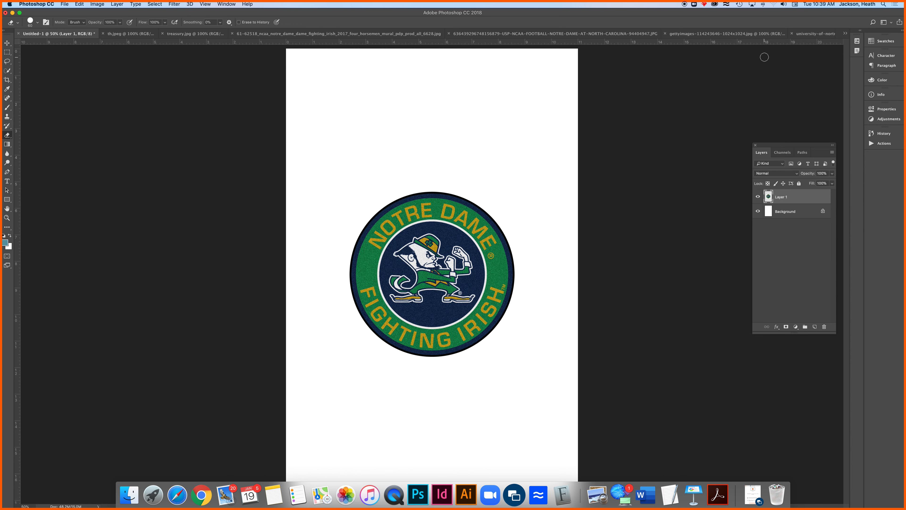
Copy the entire gettyimages football photo and paste it as a new layer above the roundel in Untitled-1
left_click(749, 34)
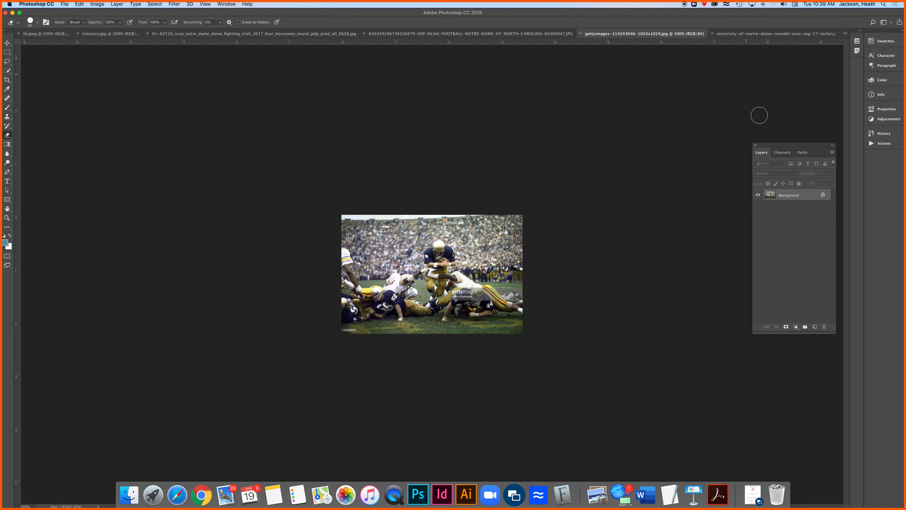
key("super+a")
left_click(845, 33)
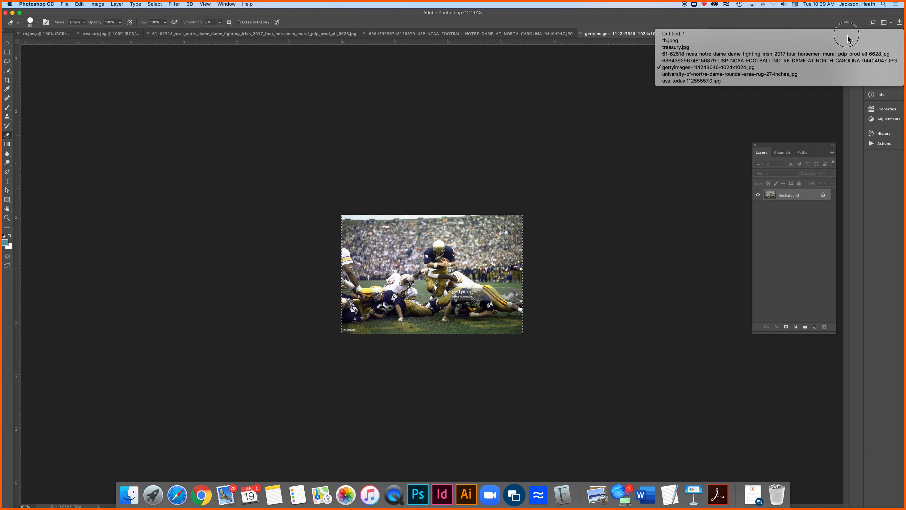
left_click(758, 34)
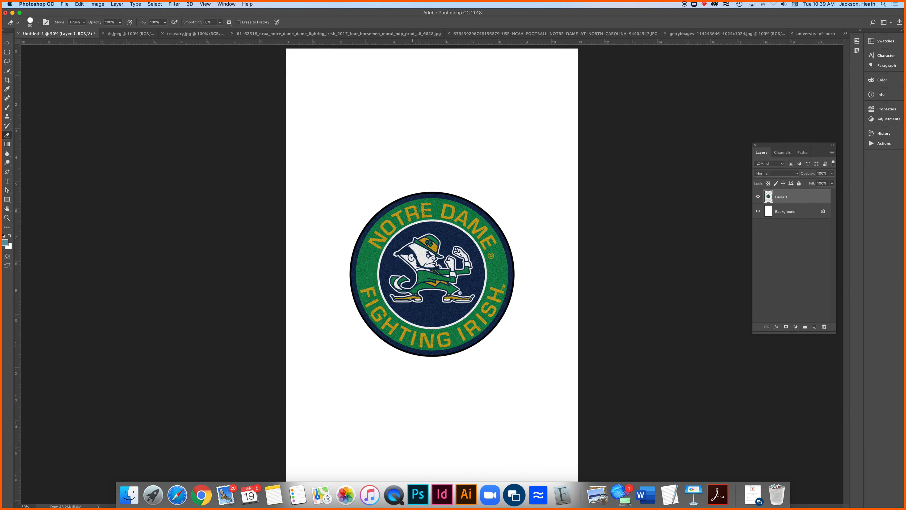
key("super+v")
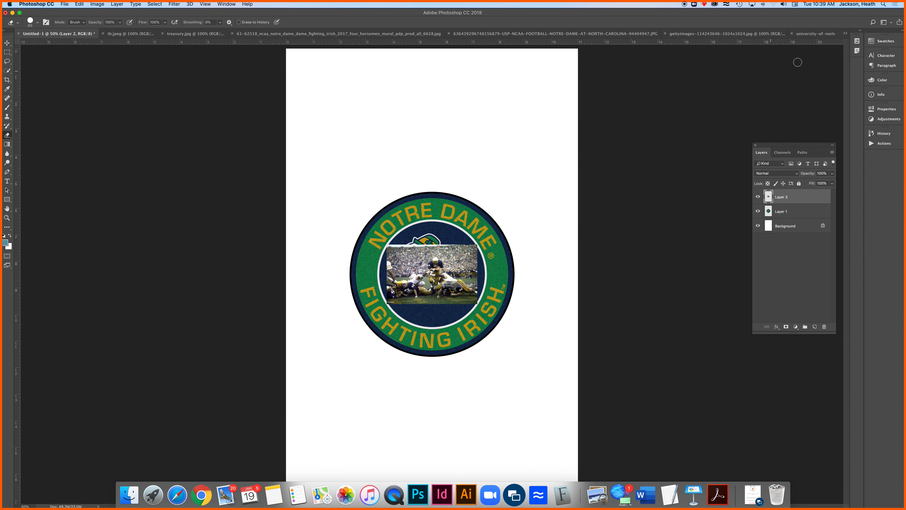
Close the roundel rug image and the gettyimages football photo documents
left_click(768, 34)
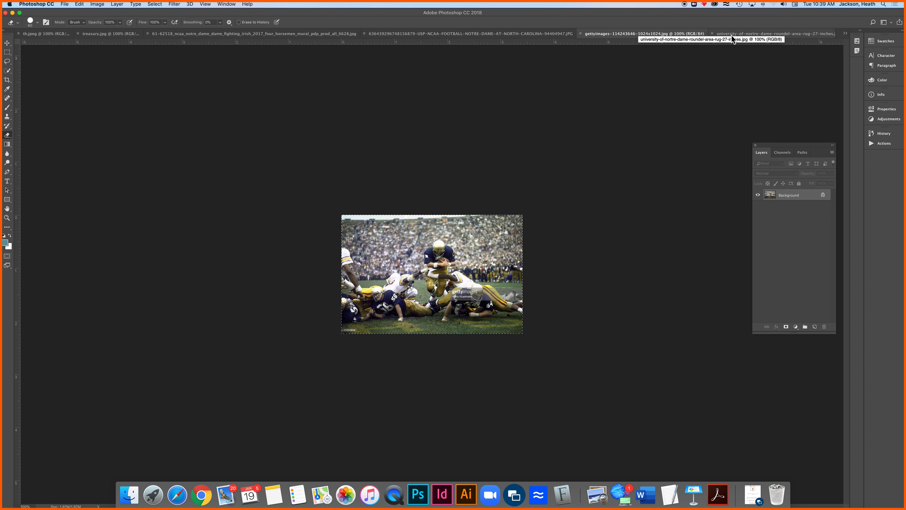
left_click(739, 36)
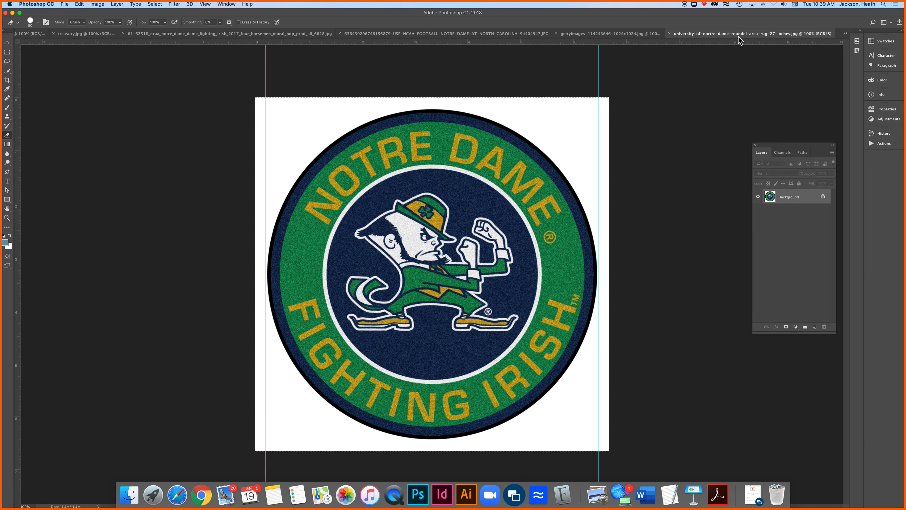
left_click(670, 34)
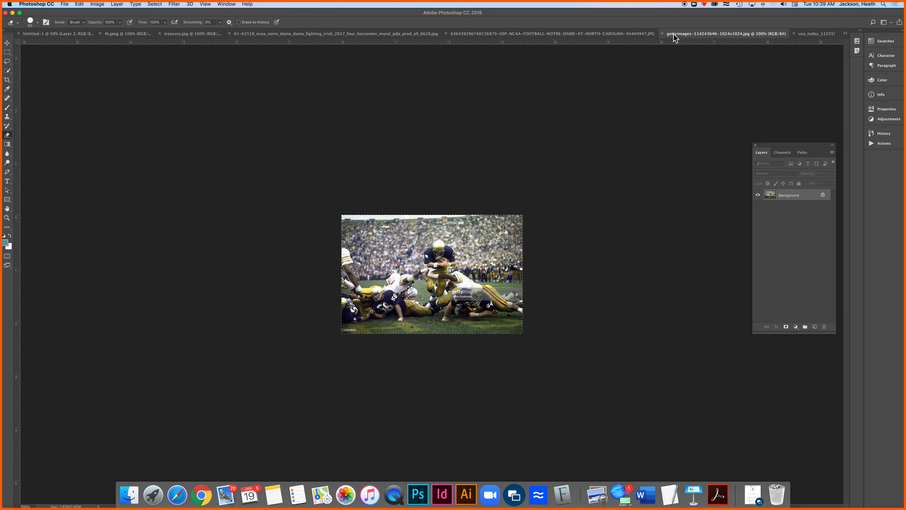
left_click(663, 33)
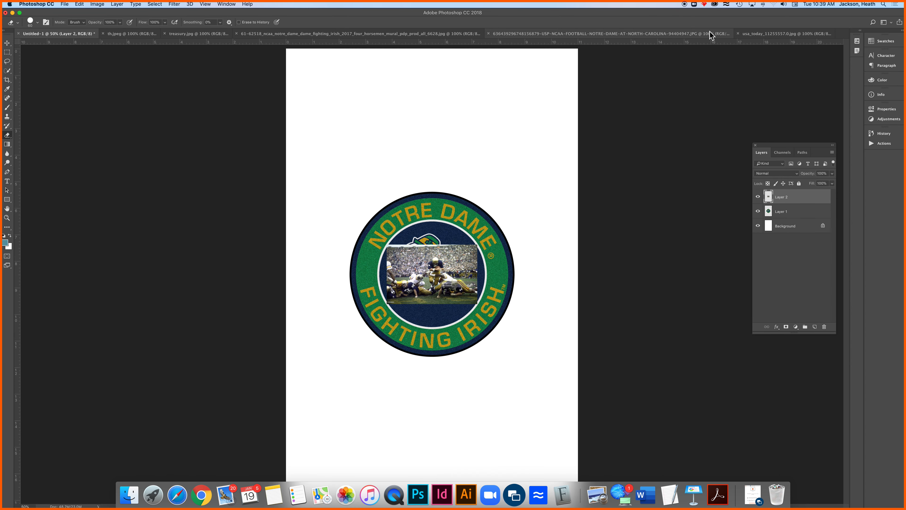
Copy the entire usa_today football photo into Untitled-1 as a new layer and close the source document
left_click(768, 34)
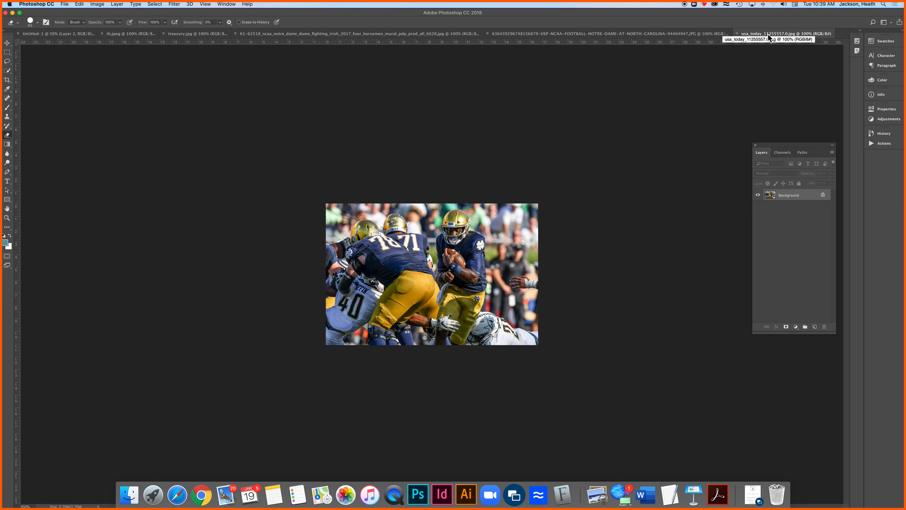
key("super+a")
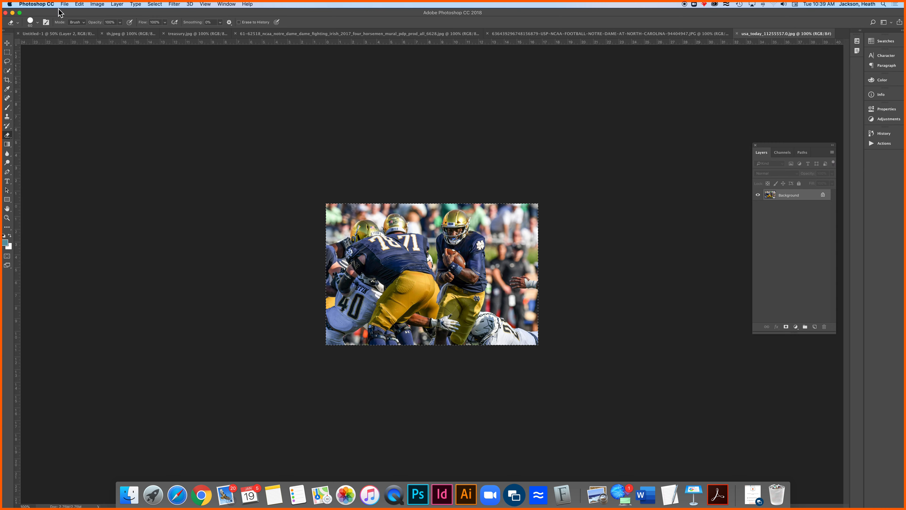
left_click(80, 34)
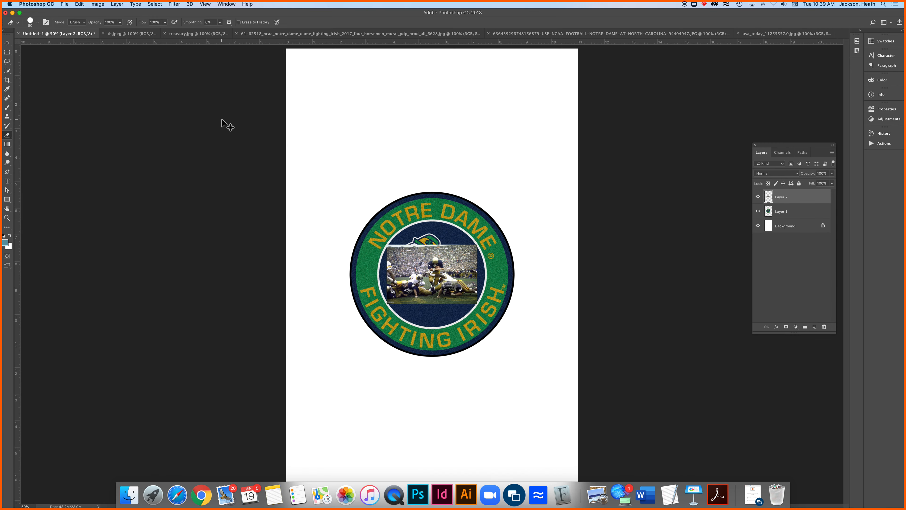
key("super+v")
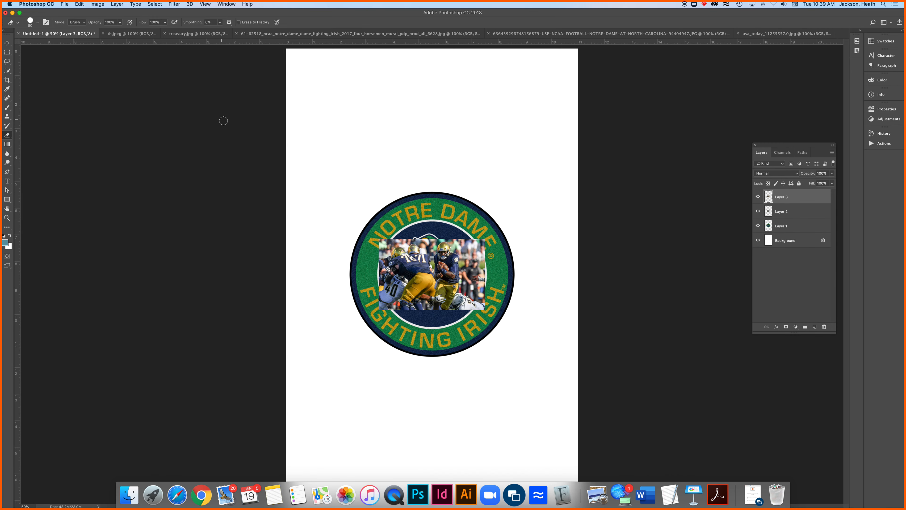
left_click(773, 34)
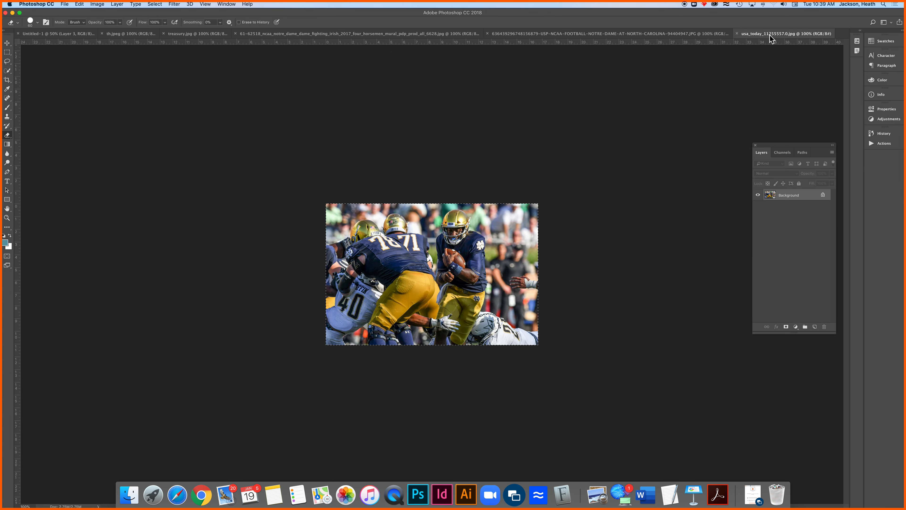
left_click(736, 33)
Copy the entire USP-NCAA Notre Dame at North Carolina team photo into Untitled-1 as a new layer and close the source document
left_click(676, 34)
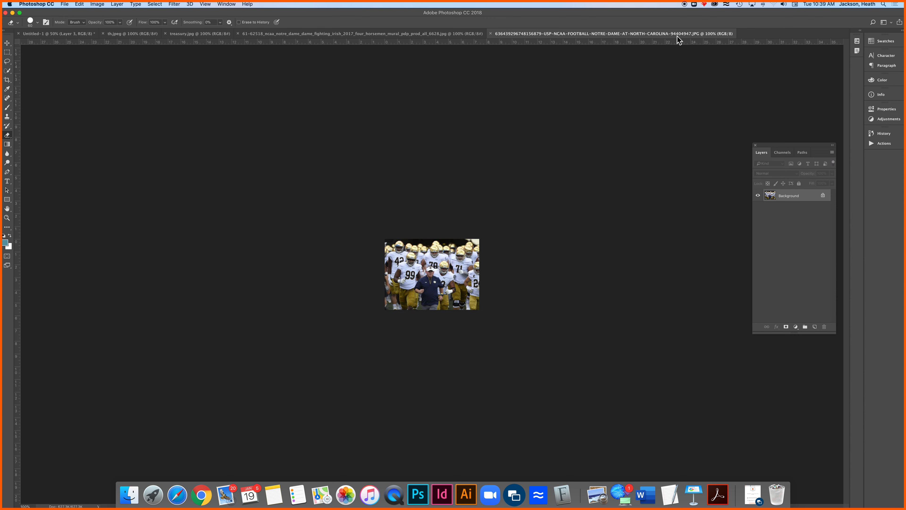
key("super+a")
key("super+c")
left_click(80, 34)
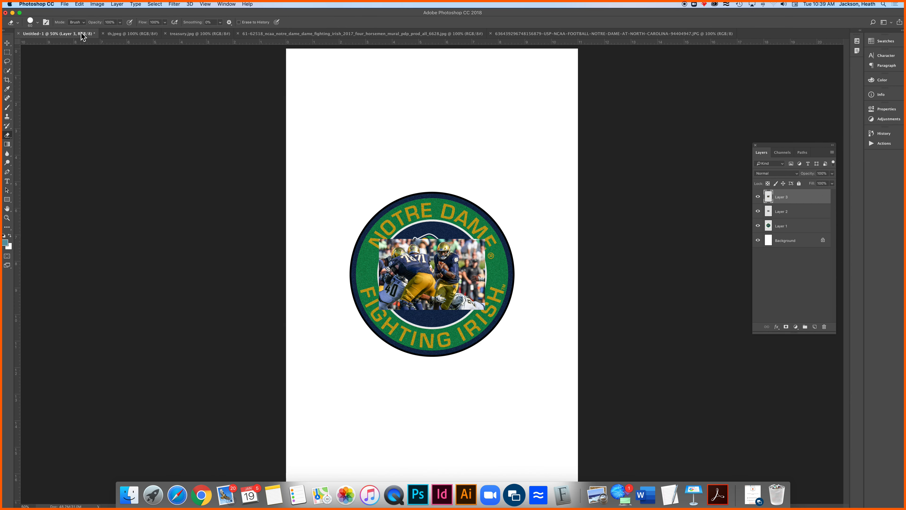
key("super+v")
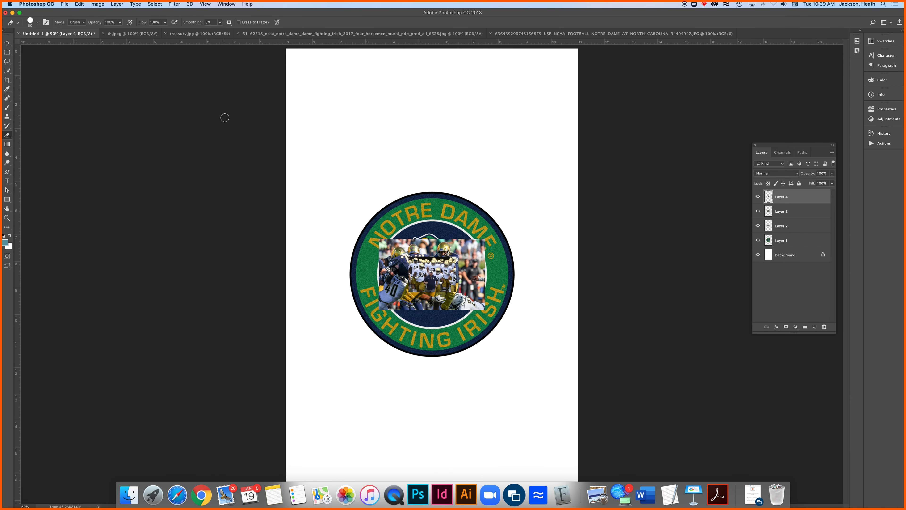
left_click(549, 35)
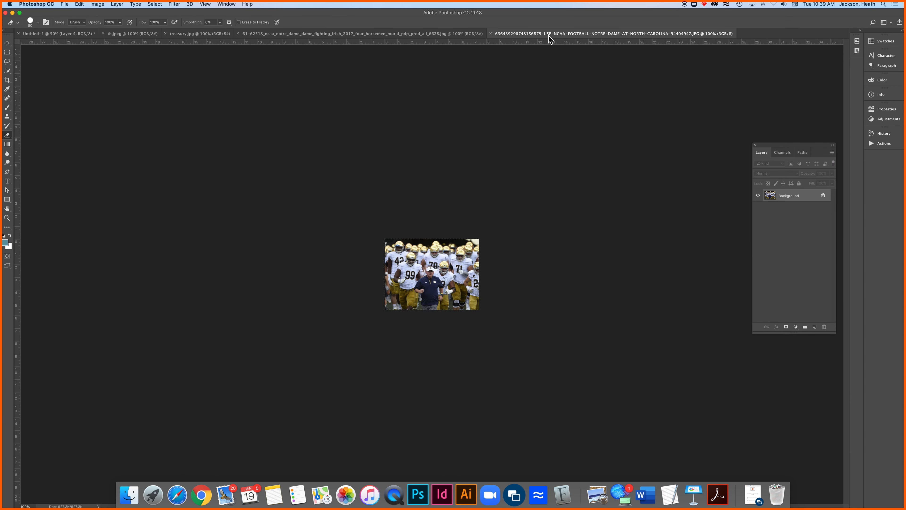
left_click(491, 34)
Copy the entire four horsemen mural image into Untitled-1 as a new layer and close the source document
left_click(467, 34)
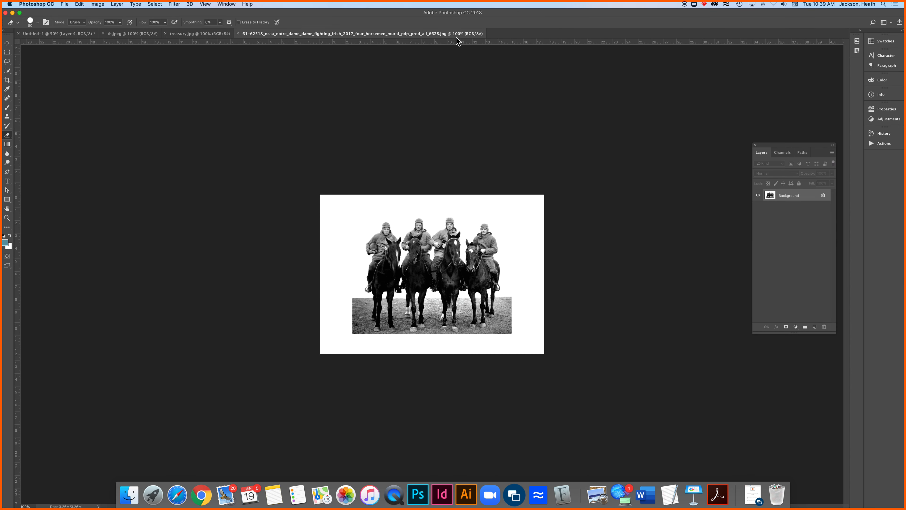
key("super+a")
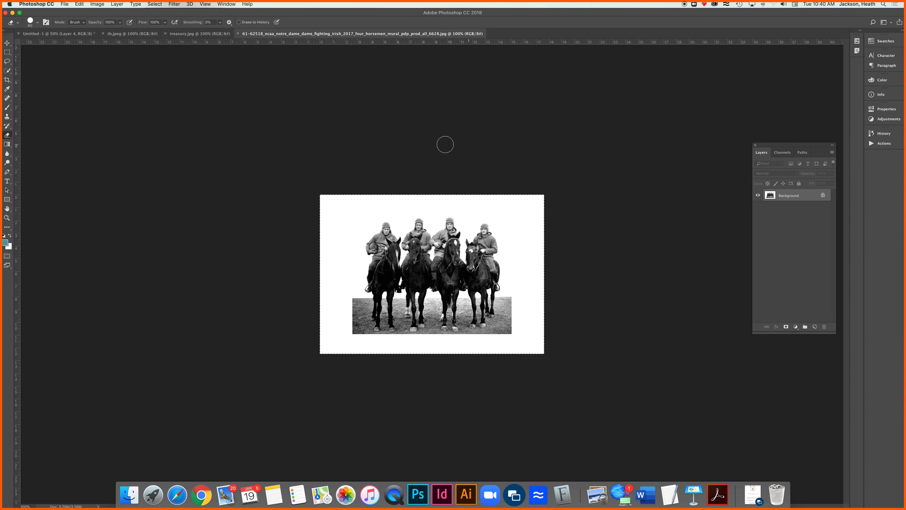
left_click(68, 34)
key("super+v")
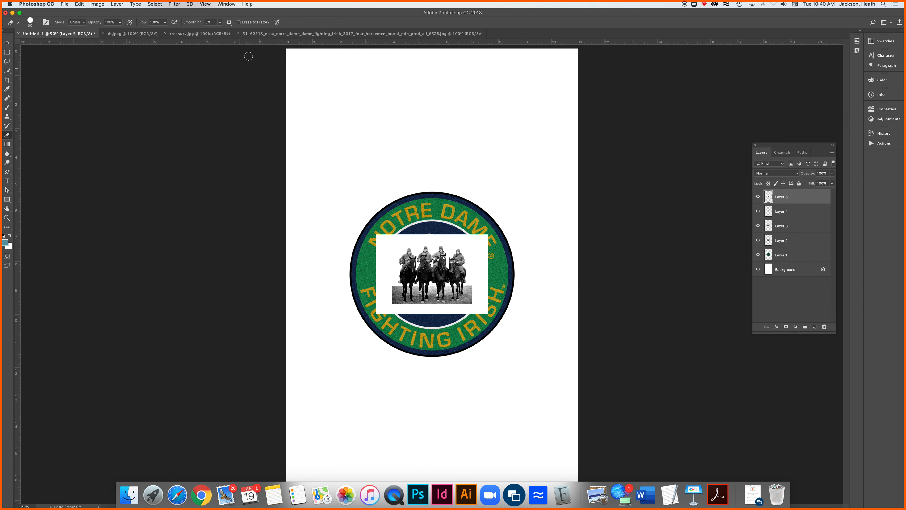
left_click(226, 35)
left_click(246, 36)
left_click(238, 34)
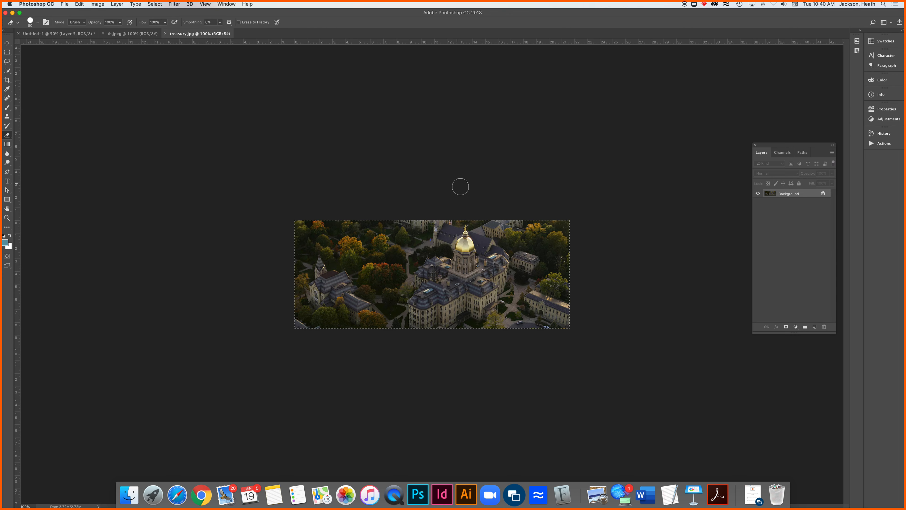
Paste the entire treasury.jpg campus photo into Untitled-1 as a new layer and move it above the roundel on the page
left_click(43, 34)
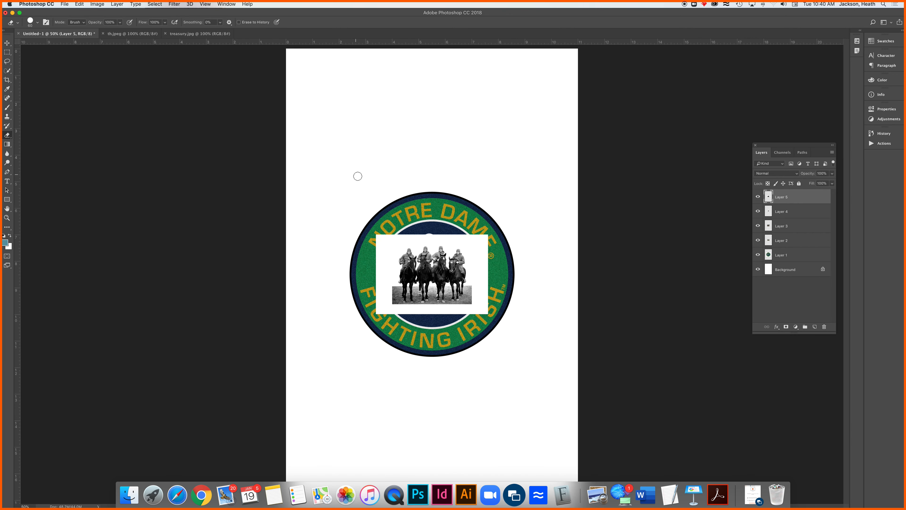
key("super+v")
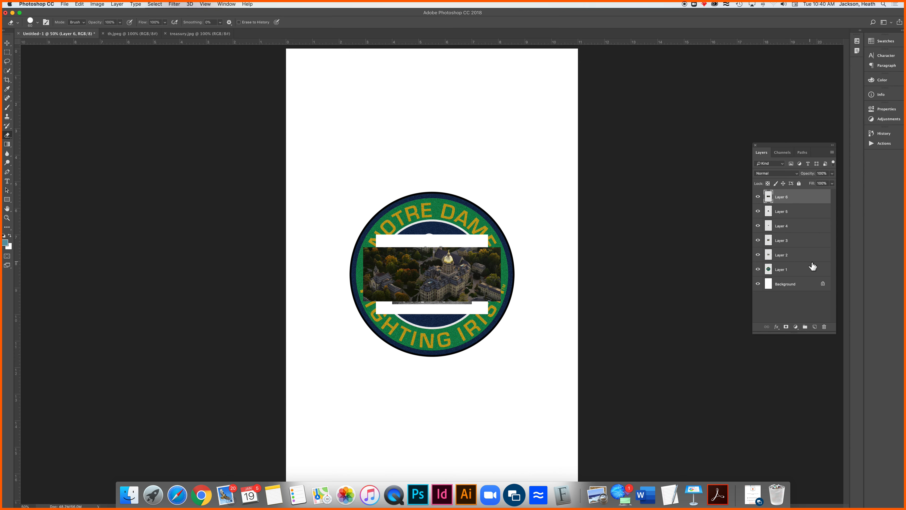
key("v")
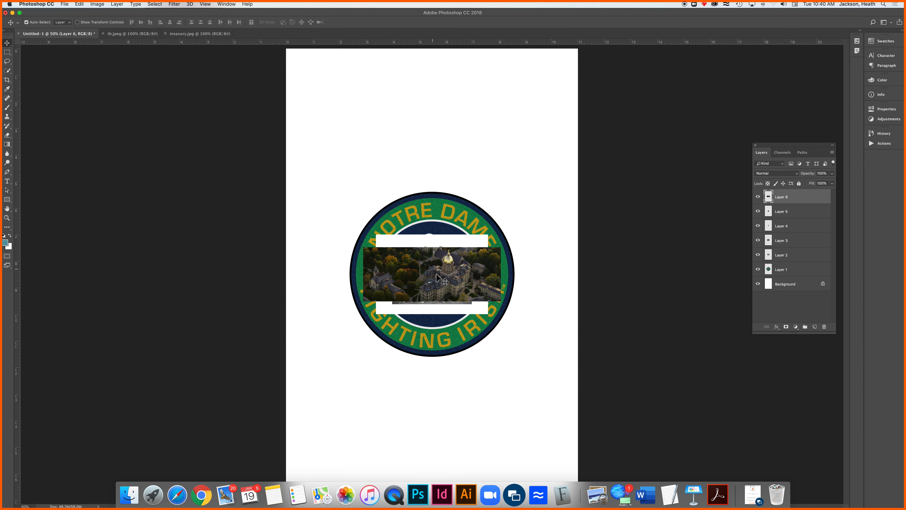
mouse_move(439, 264)
left_mouse_down()
mouse_move(432, 158)
mouse_move(411, 144)
mouse_move(454, 144)
mouse_move(430, 133)
mouse_move(425, 143)
mouse_move(464, 140)
mouse_move(455, 139)
left_mouse_up()
left_click_drag(461, 200, 460, 202)
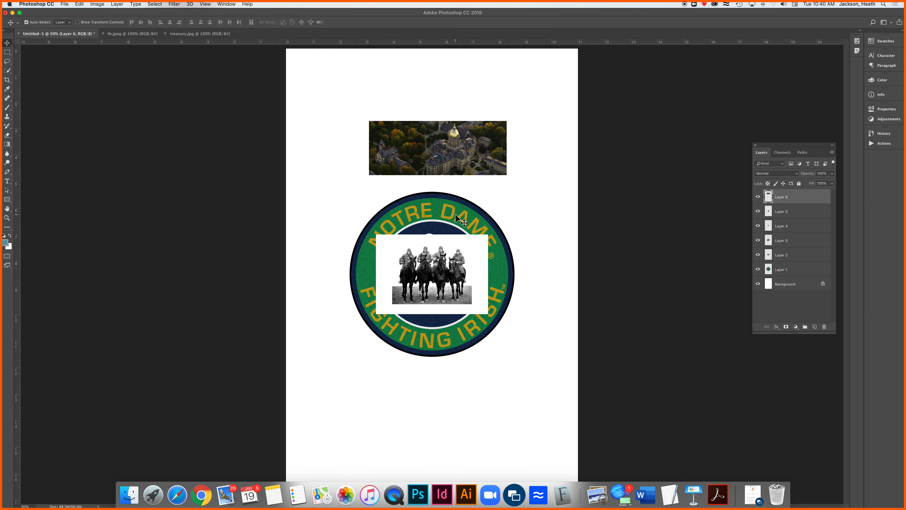
Spread out the stacked images: four horsemen at the page's lower left, usa_today and team photos at lower right, gettyimages photo over the roundel's upper right
left_click_drag(441, 274, 361, 403)
left_click_drag(446, 292, 490, 426)
left_click_drag(432, 281, 501, 233)
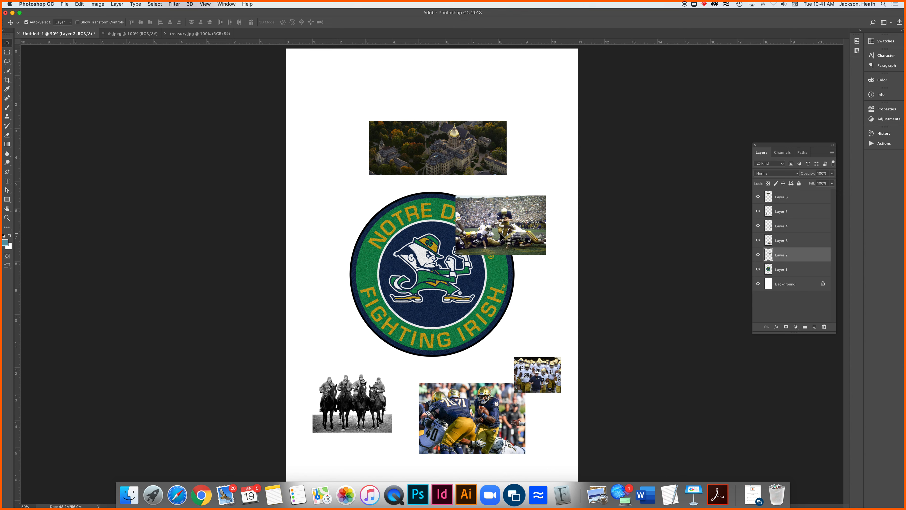
Check layer auto-selection by picking the placed photos one after another, ending with the campus photo
left_click(441, 150)
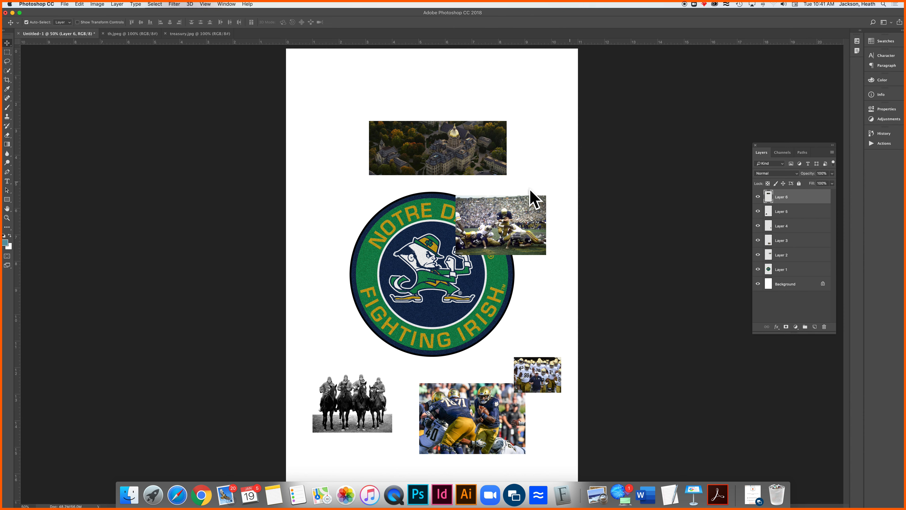
left_click(507, 217)
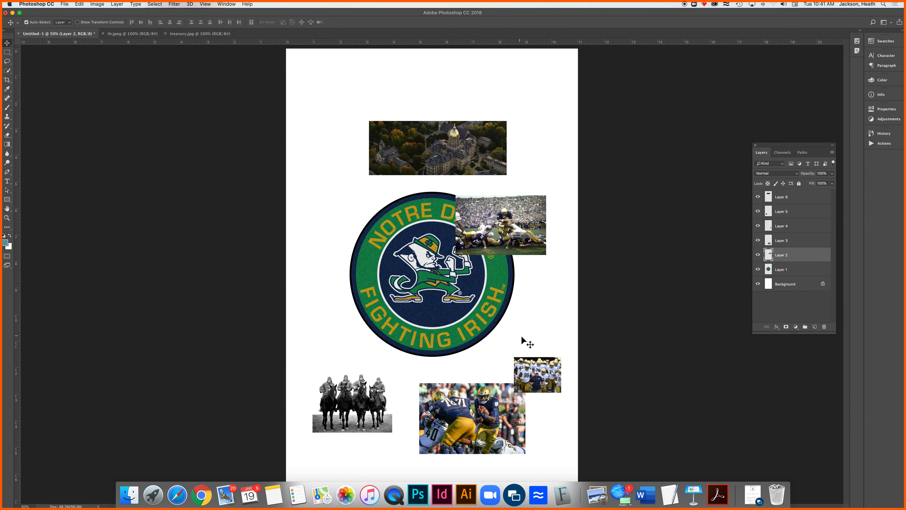
left_click(549, 372)
left_click(485, 404)
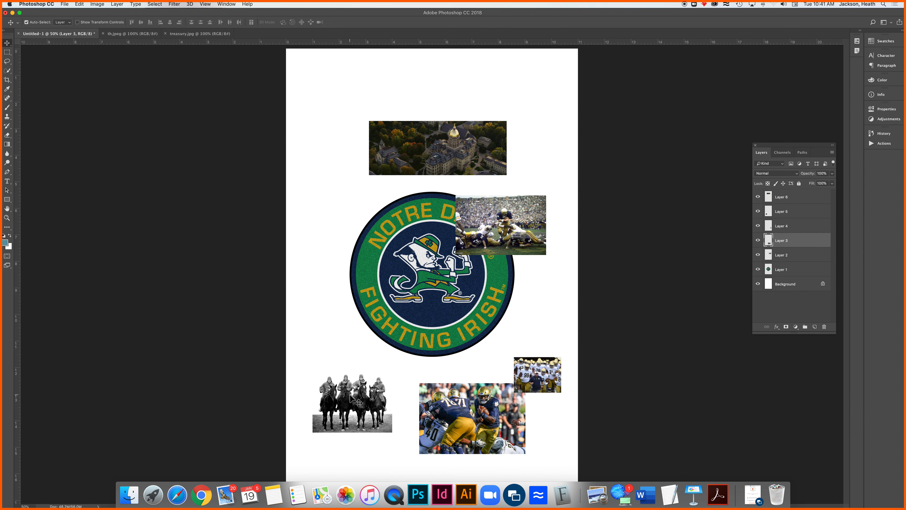
left_click(359, 400)
left_click(446, 149)
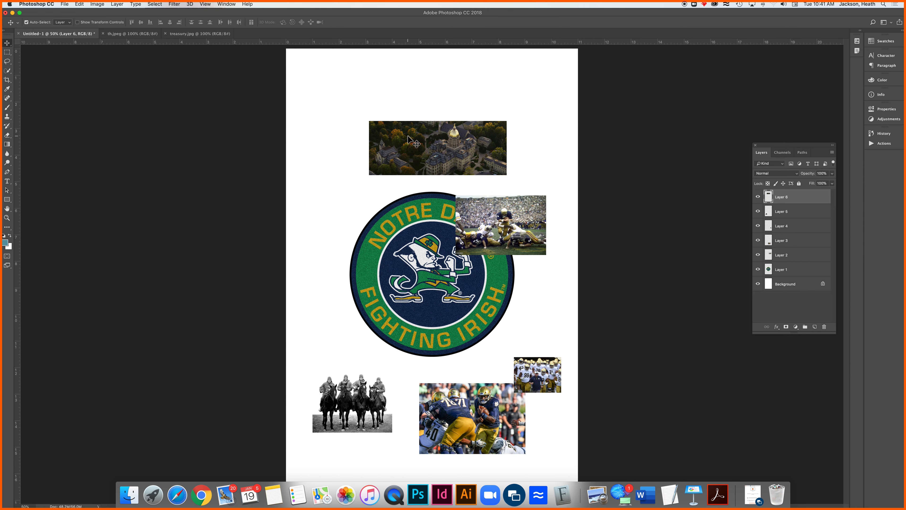
left_click(98, 5)
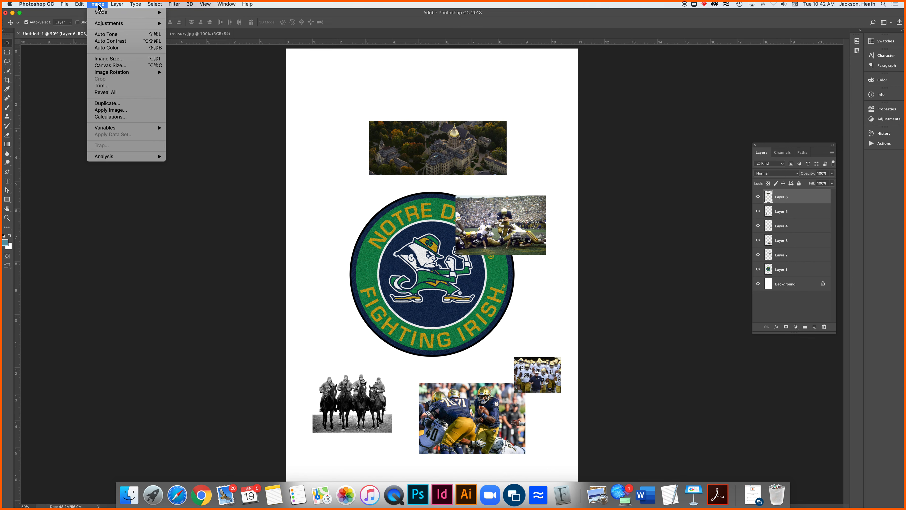
mouse_move(79, 8)
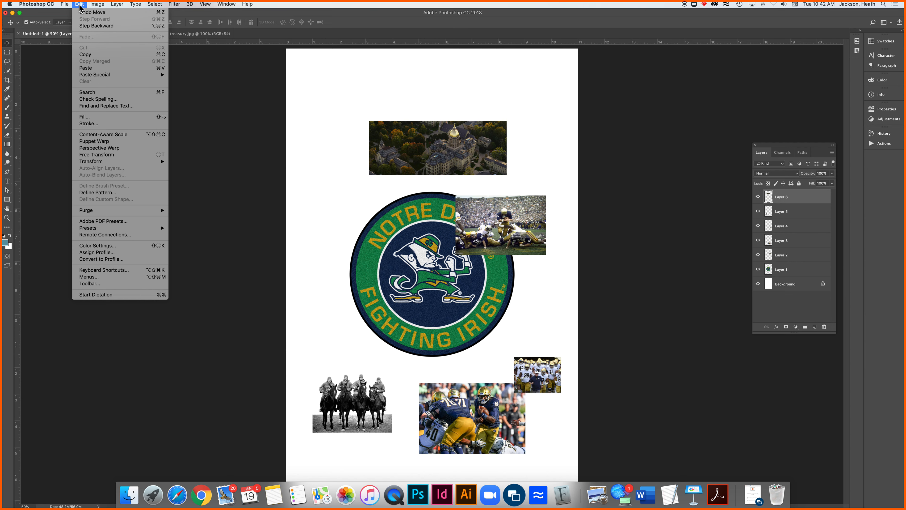
Start a Free Transform on the campus photo, try stretching it to about 436% height, and undo the stretch
mouse_move(126, 8)
left_click(429, 140)
key("super+t")
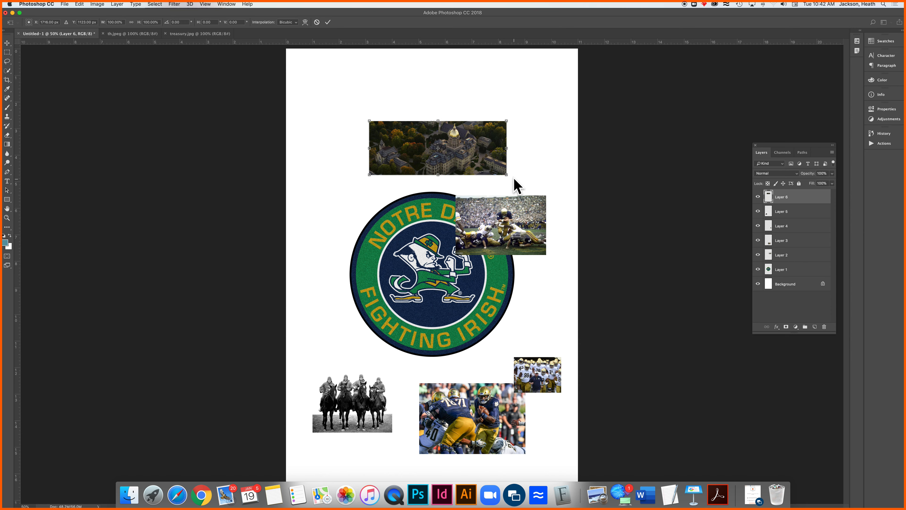
left_click_drag(507, 175, 507, 356)
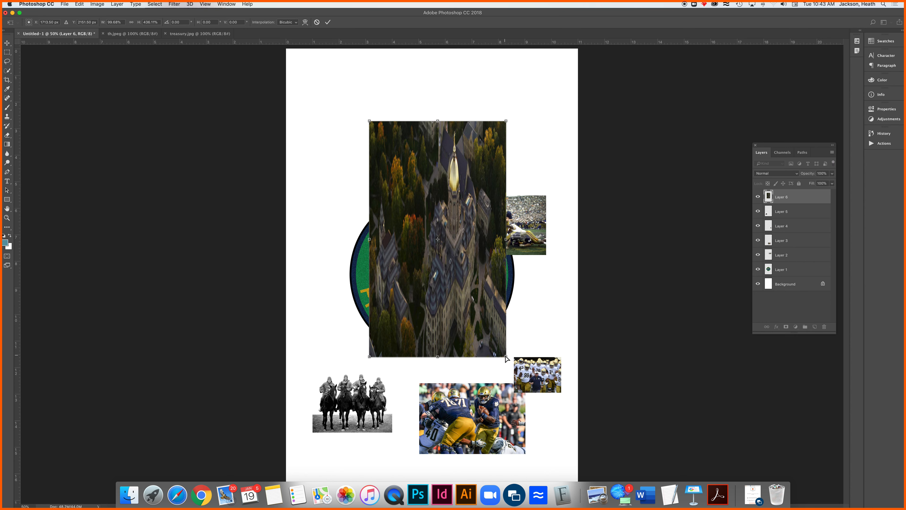
key("super+z")
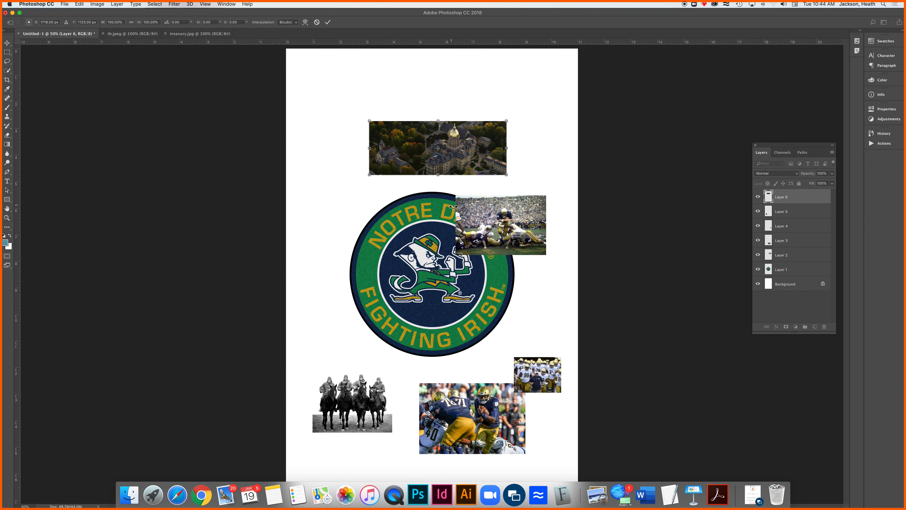
Scale the campus photo proportionally from its center to about 396% so it spans the page width, and apply the transform
left_click(507, 176)
left_click_drag(508, 178, 478, 186)
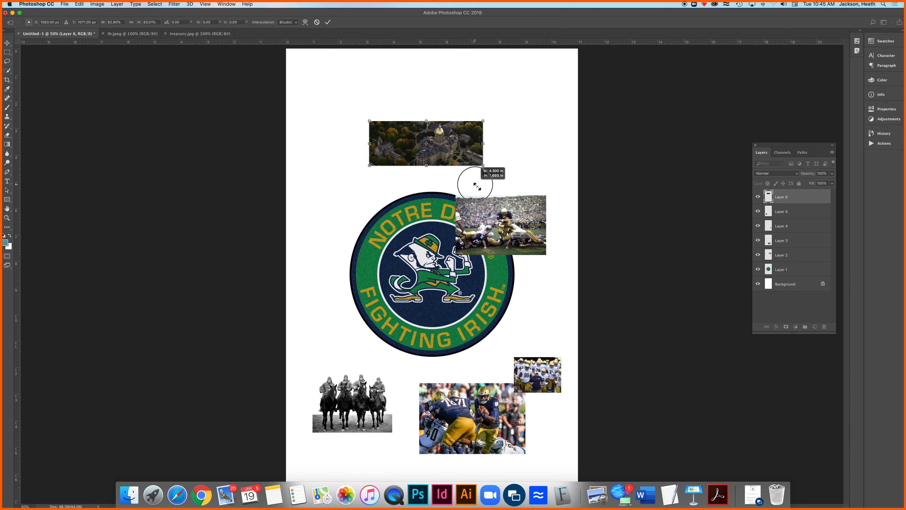
left_click_drag(477, 186, 542, 210)
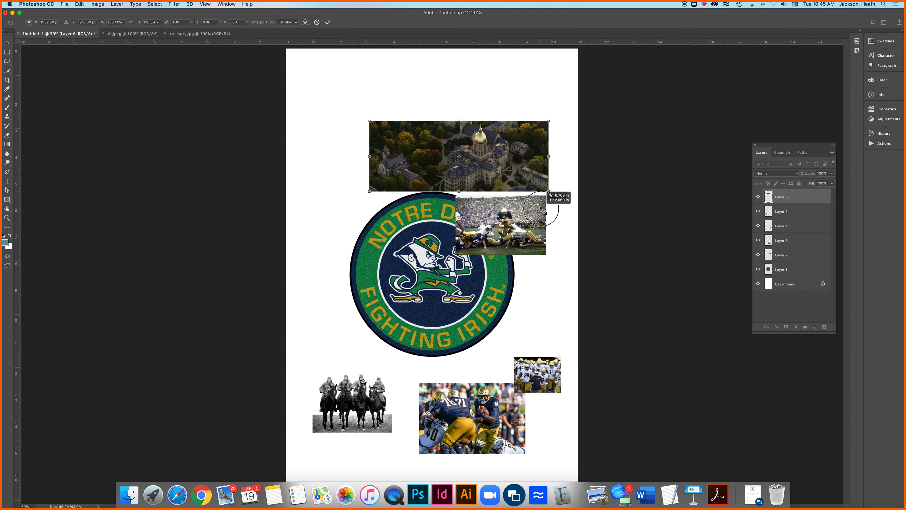
left_click_drag(542, 211, 685, 324)
scroll(685, 323, "up", 5)
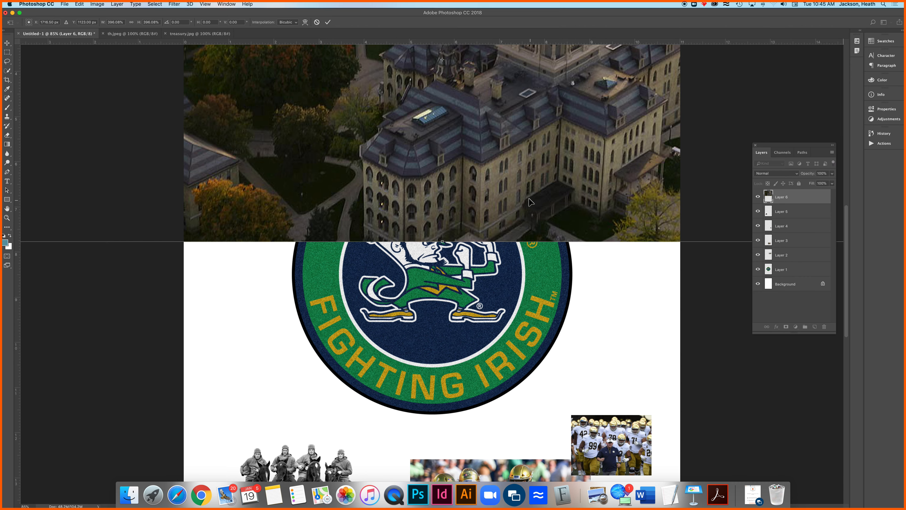
left_click_drag(513, 138, 471, 337)
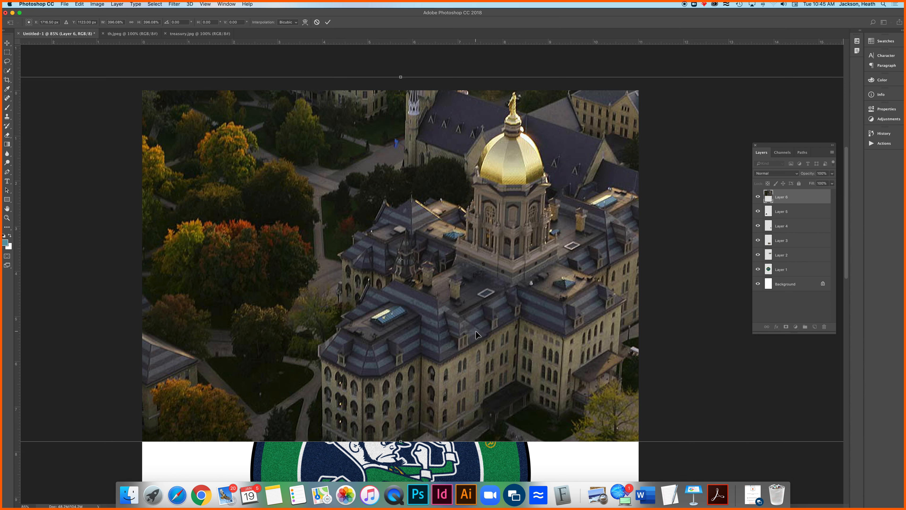
key("Return")
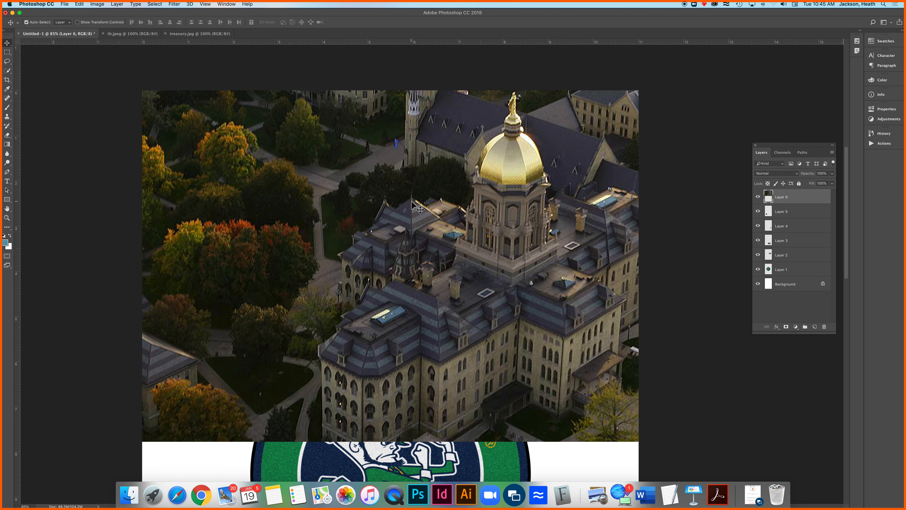
Shift the enlarged campus photo slightly down so its upper edge lines up with the page's upper edge
mouse_move(407, 203)
left_mouse_down()
mouse_move(279, 207)
mouse_move(396, 214)
mouse_move(399, 321)
mouse_move(363, 190)
mouse_move(391, 217)
mouse_move(400, 213)
left_mouse_up()
key("space")
left_click_drag(438, 323, 473, 93)
left_click_drag(549, 291, 497, 196)
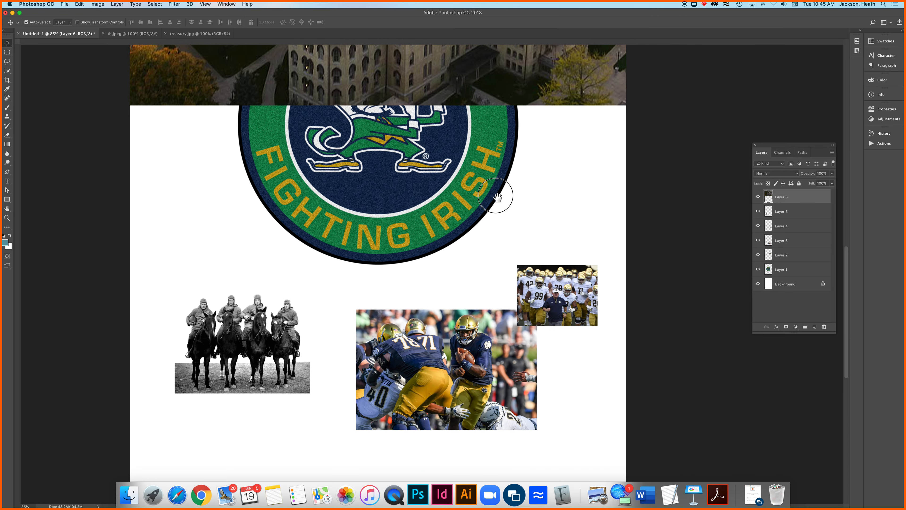
key("super+r")
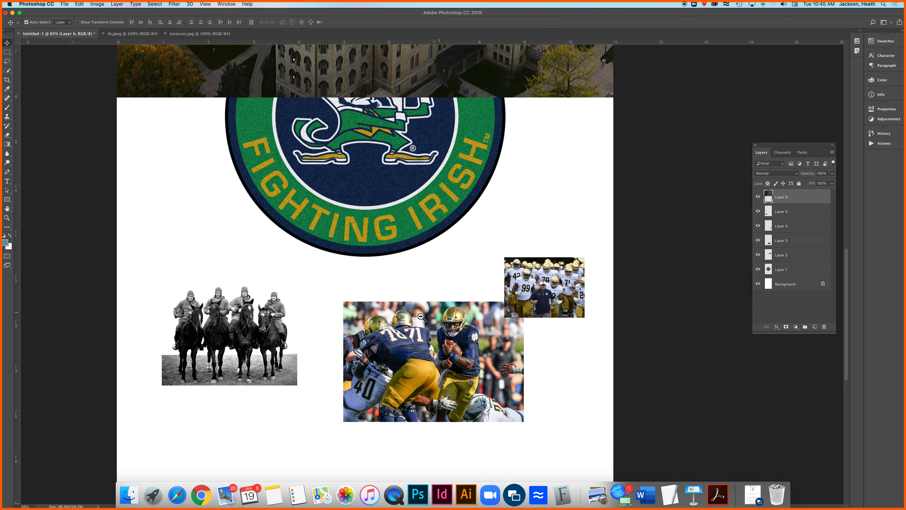
left_click(382, 270, "alt")
left_click(383, 275, "alt")
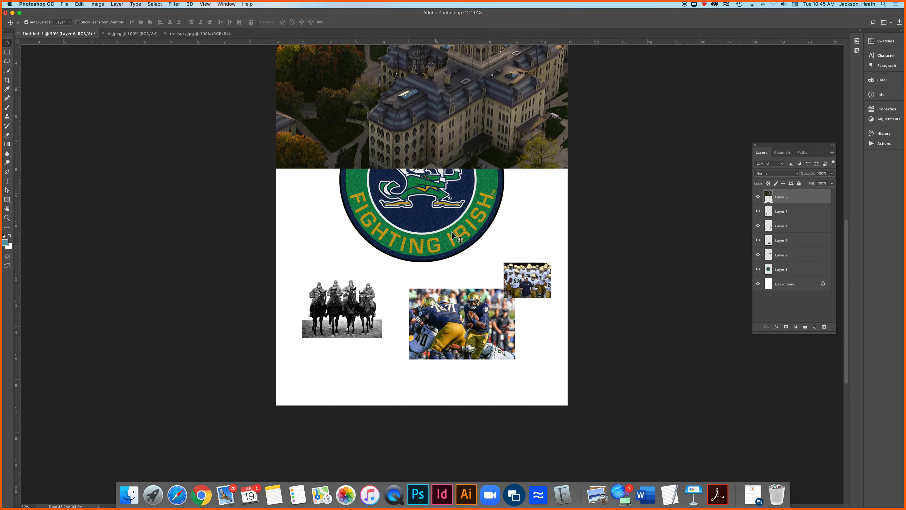
Scale the running team photo on Layer 4 to about 744% and slide it across to fill the page's lower width
left_click(517, 275)
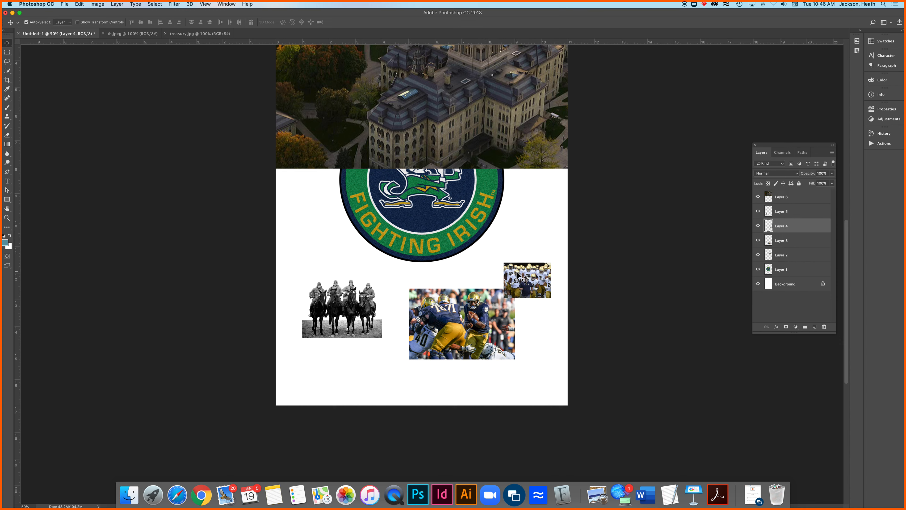
key("super+t")
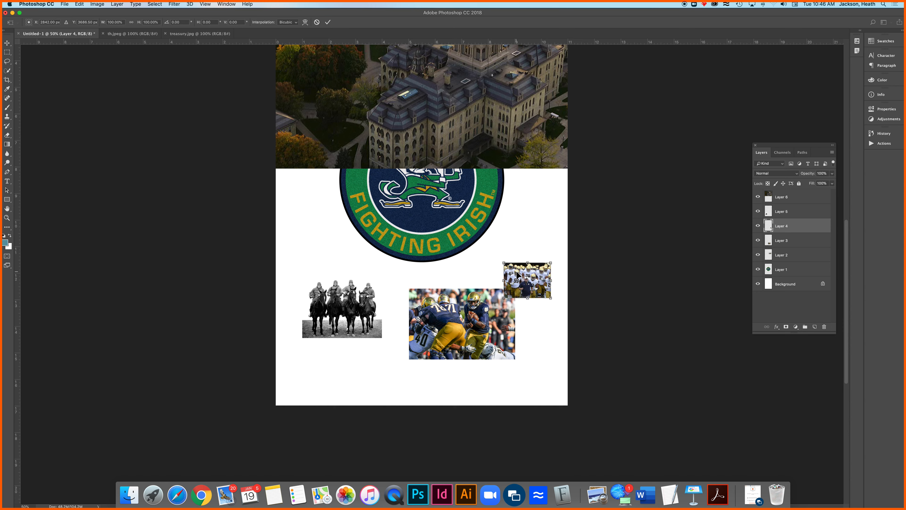
left_click(551, 263)
left_click_drag(553, 263, 719, 176)
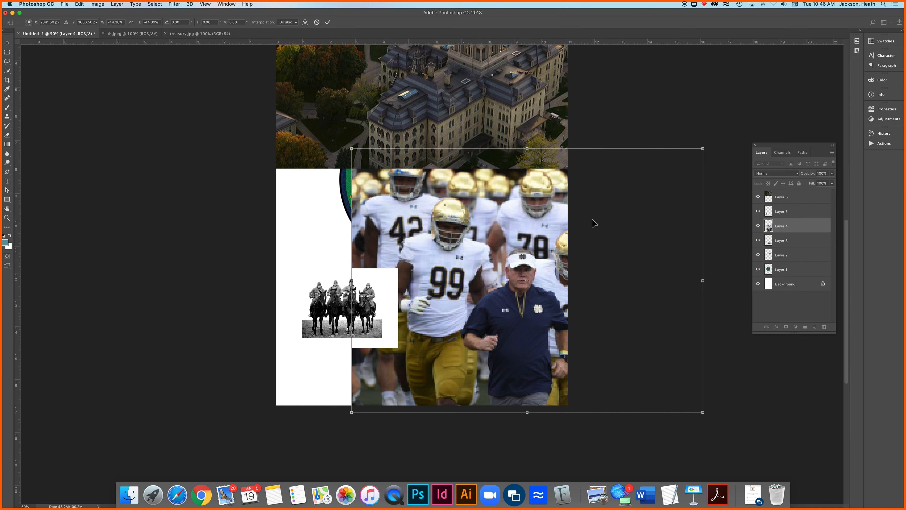
key("Return")
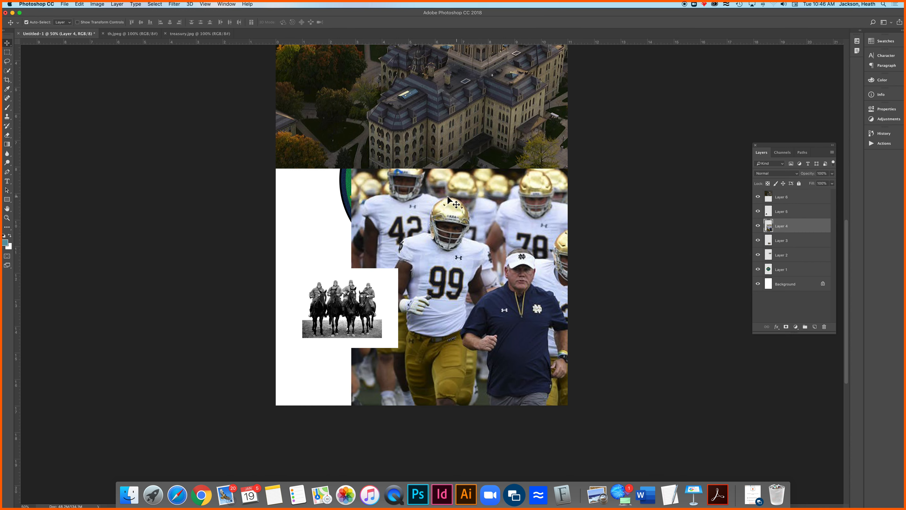
left_click_drag(532, 211, 457, 212)
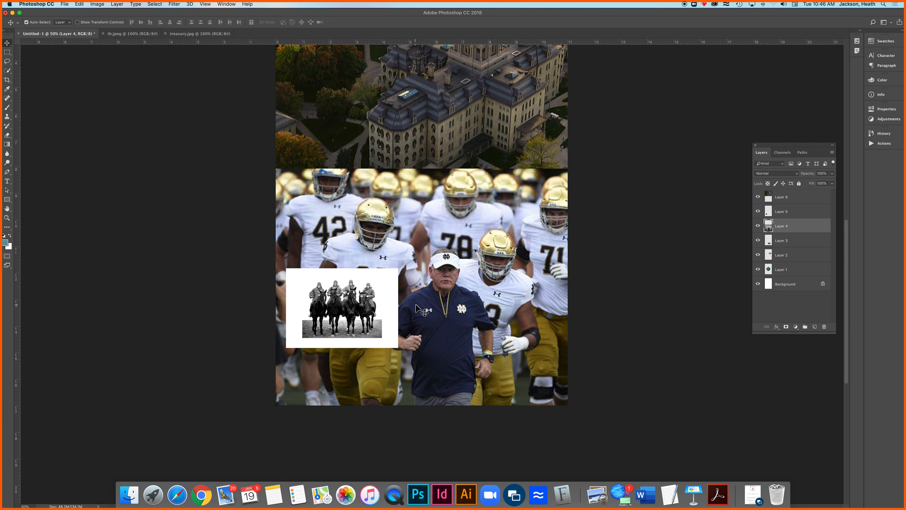
Enlarge the black-and-white horsemen photo from its center to about 256% and shift it right so all four riders are on the page
left_click(354, 305)
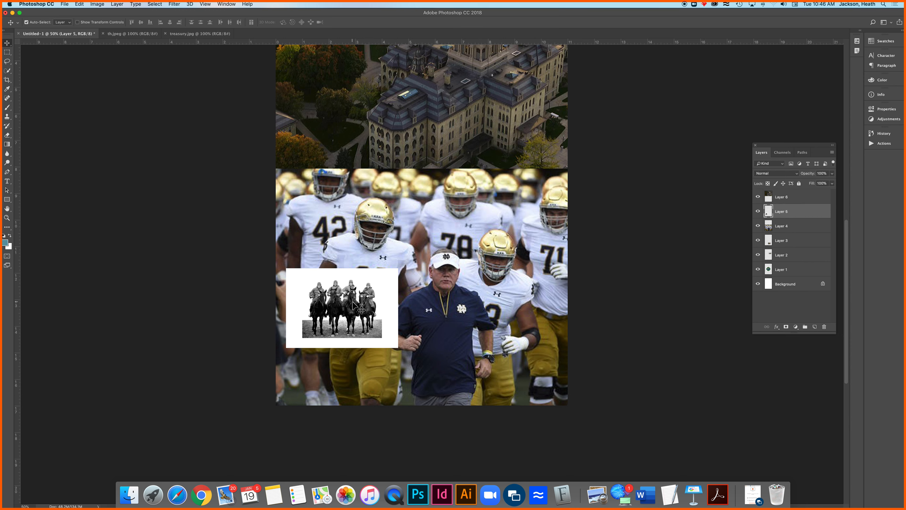
key("super+t")
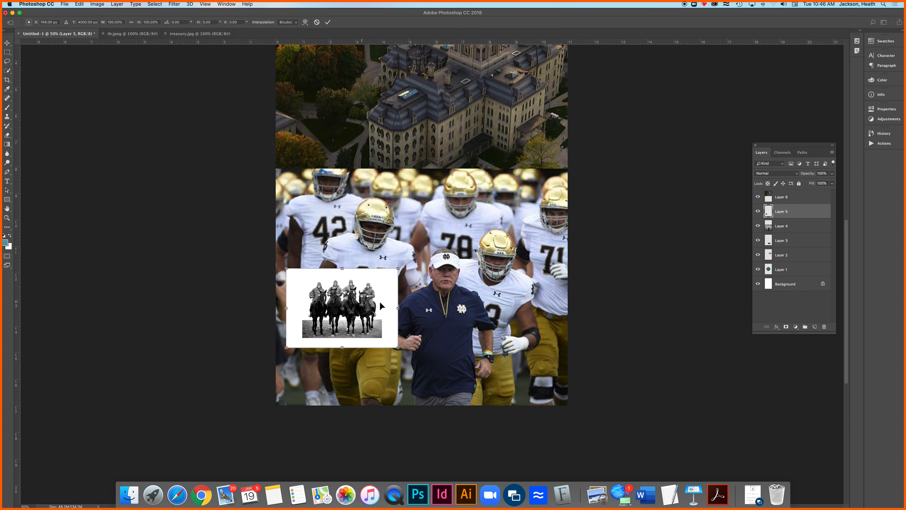
left_click_drag(398, 267, 500, 226)
scroll(498, 223, "up", 5)
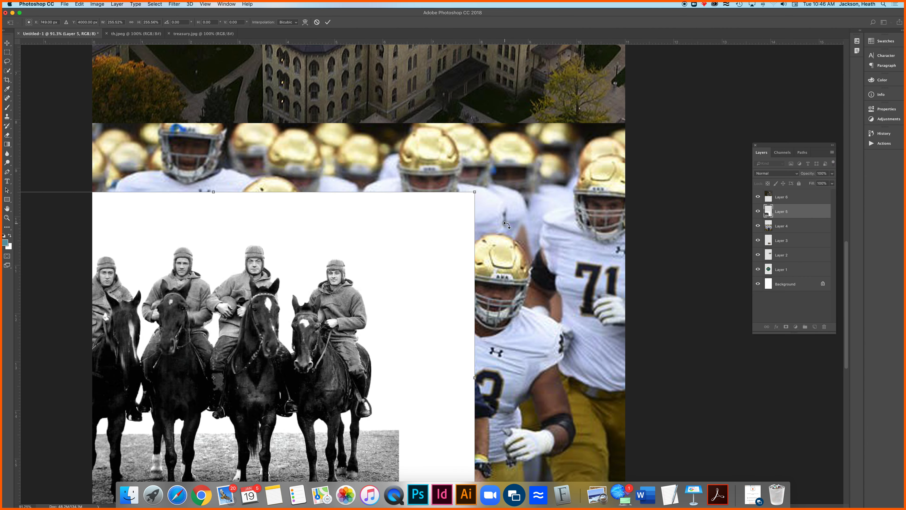
left_click(533, 250, "alt")
left_click_drag(485, 286, 490, 229)
left_click(477, 258, "alt")
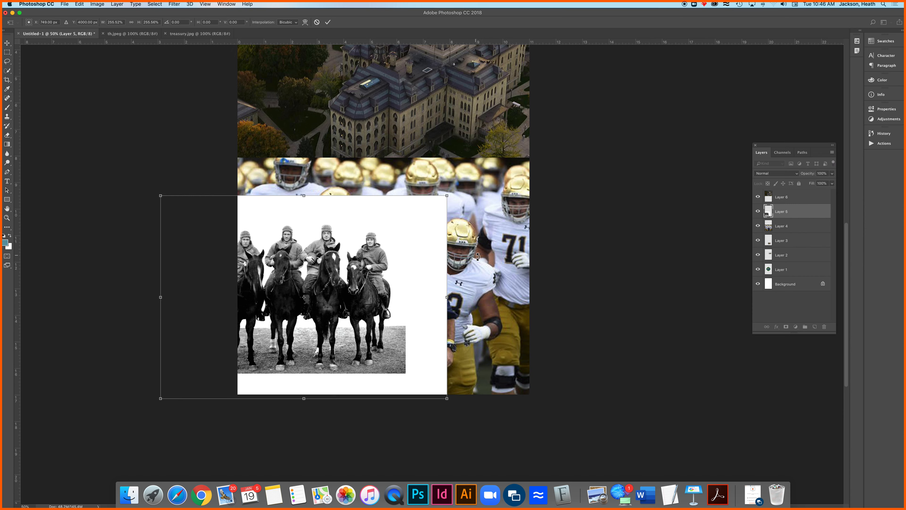
mouse_move(408, 263)
left_mouse_down()
mouse_move(473, 234)
mouse_move(440, 207)
mouse_move(428, 269)
mouse_move(416, 269)
left_mouse_up()
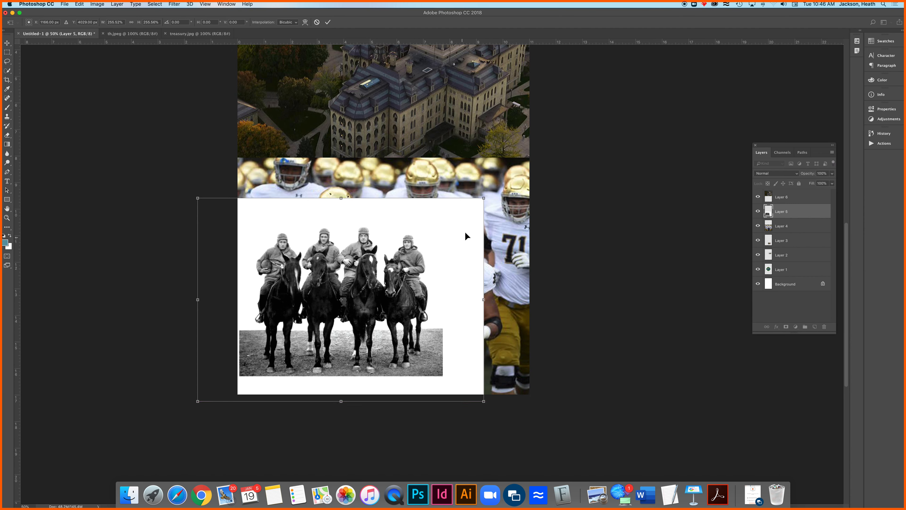
Rotate the horsemen photo about 15 degrees counterclockwise, move it into the page's lower-left corner, and apply the transform
left_click_drag(492, 198, 464, 155)
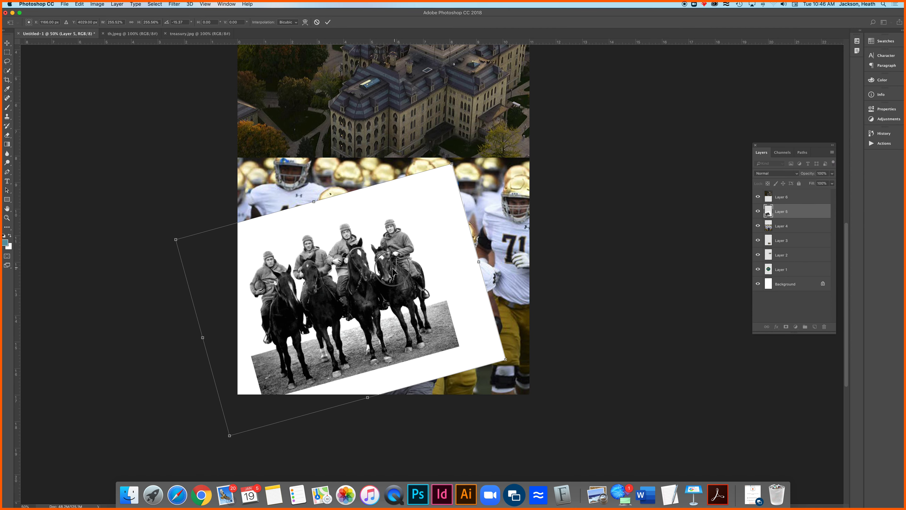
left_click_drag(395, 268, 376, 314)
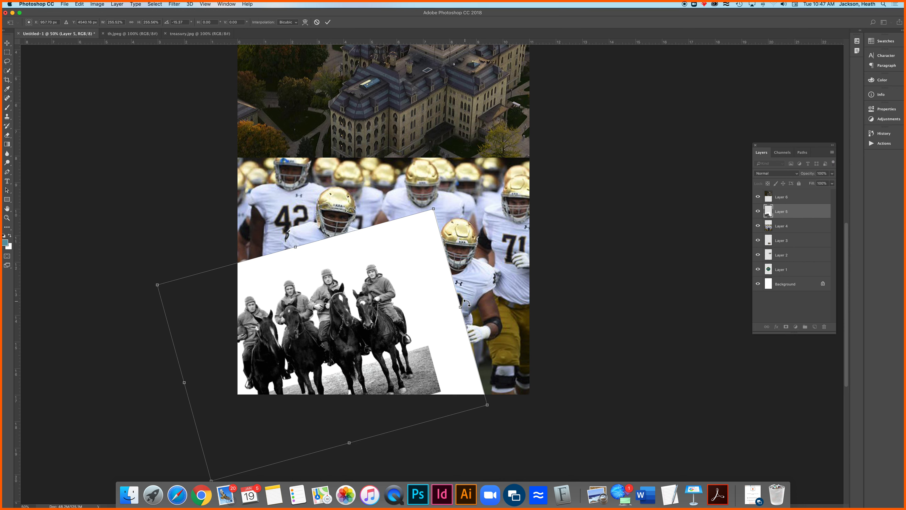
key("Return")
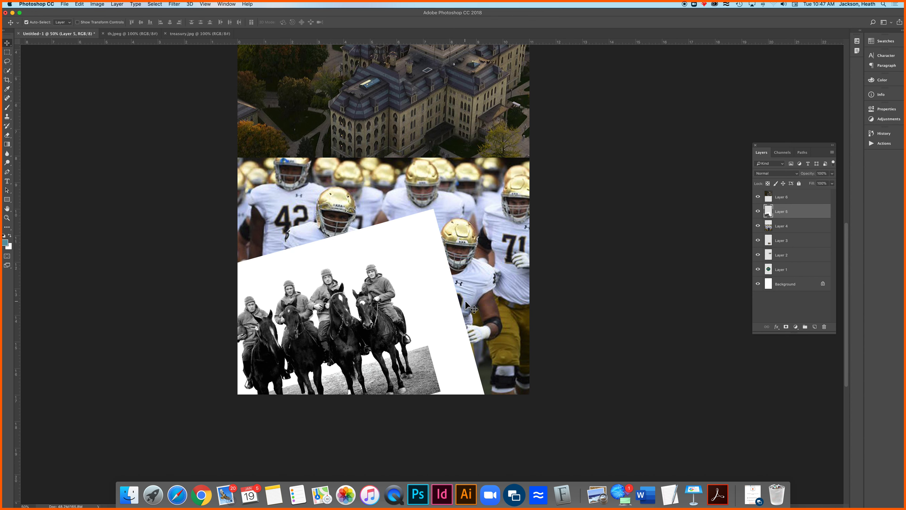
Hide the campus photo on Layer 6 and move the goal-line football photo's Layer 2 directly above Layer 5
left_click(758, 197)
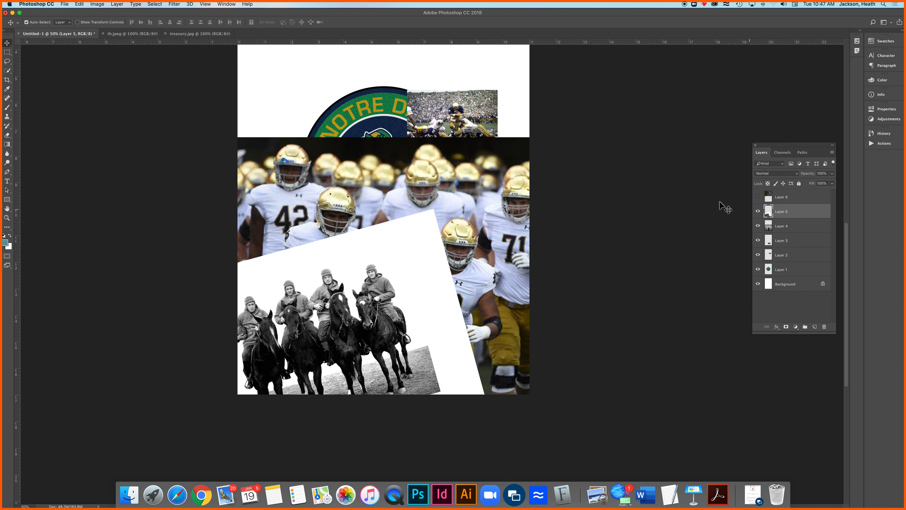
left_click(472, 119)
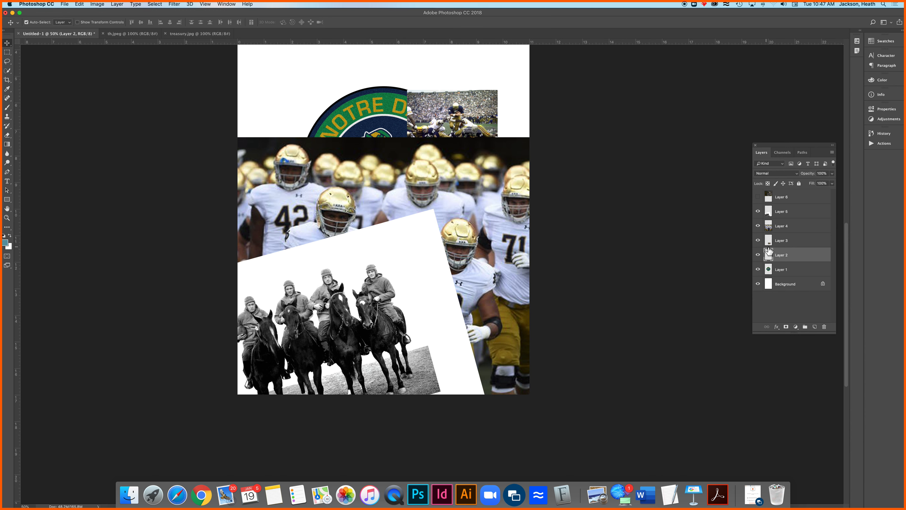
left_click_drag(801, 262, 801, 213)
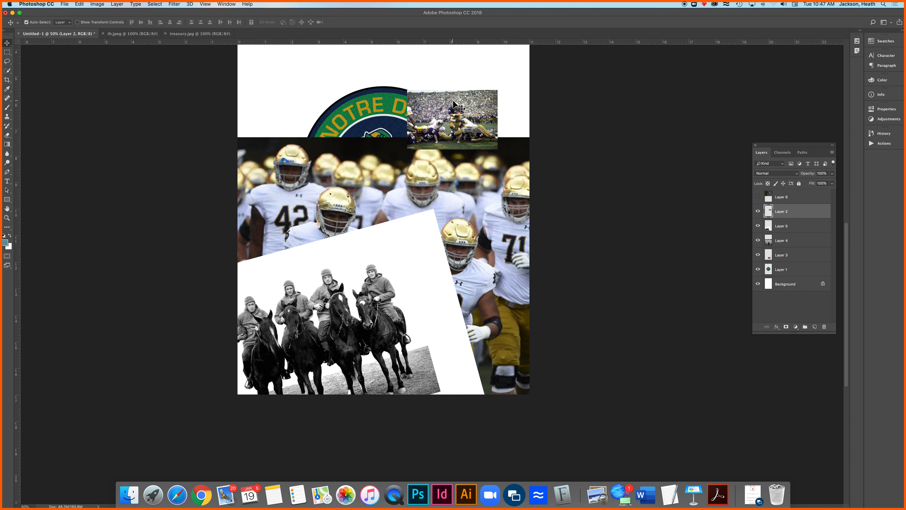
Enlarge the goal-line photo proportionally from its center, apply the transform, and move it down over the team and horsemen photos
key("super+t")
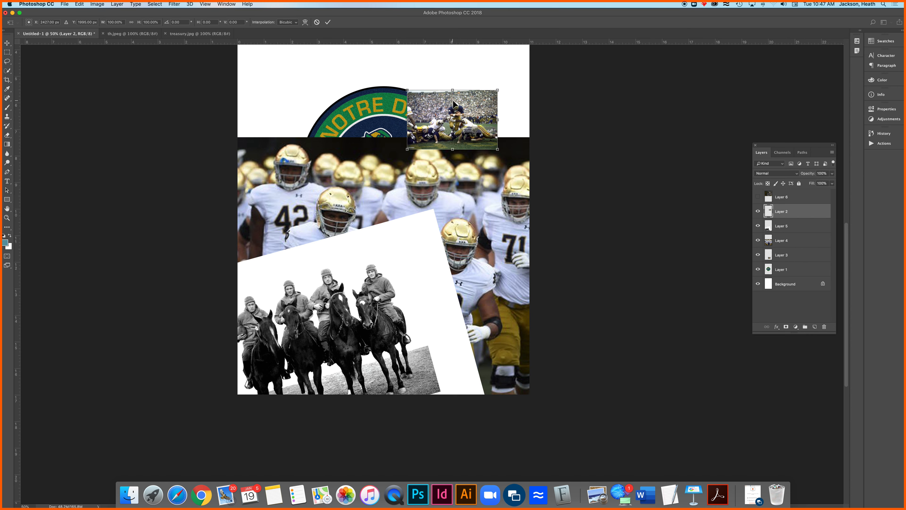
left_click(498, 91)
left_click_drag(499, 91, 618, 80)
key("Return")
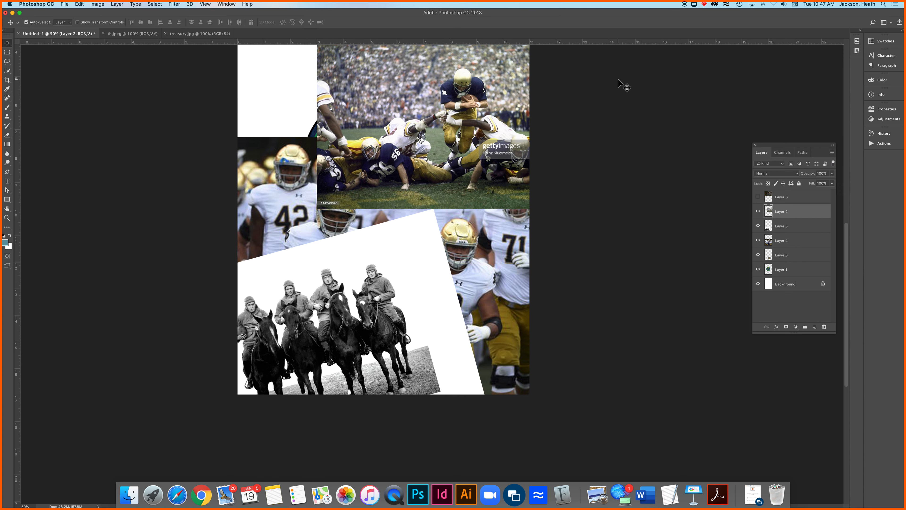
left_click(488, 134)
left_click_drag(488, 135, 480, 225)
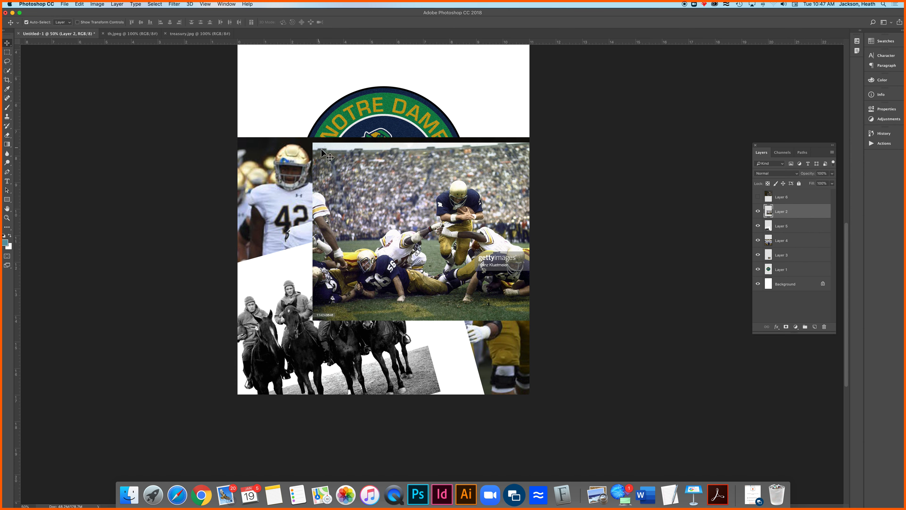
Rotate the goal-line photo slightly clockwise and reposition it at the page's right edge, overlapping the top of the horsemen photo
left_click_drag(419, 185, 398, 182)
key("super+t")
left_click_drag(288, 136, 314, 119)
key("Return")
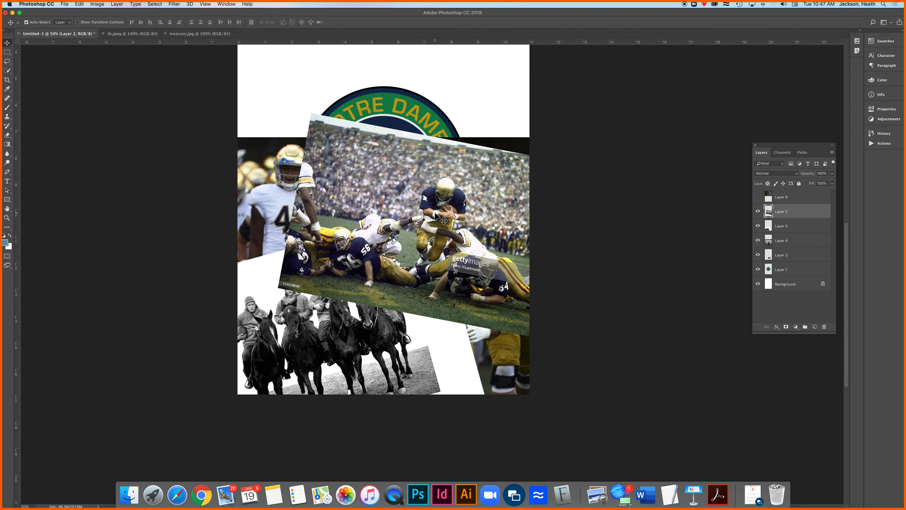
left_click_drag(443, 193, 477, 181)
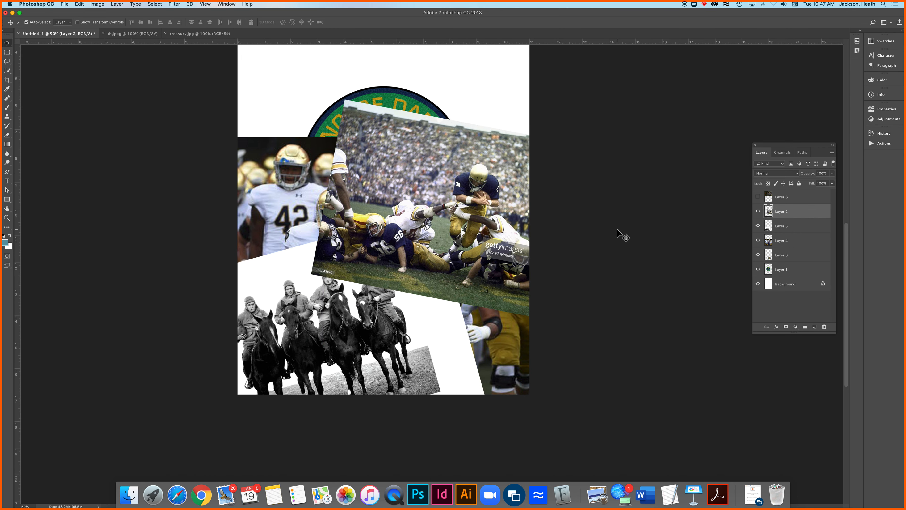
Hide Layer 2, Layer 5 and Layer 4 to uncover the images beneath them
left_click(758, 211)
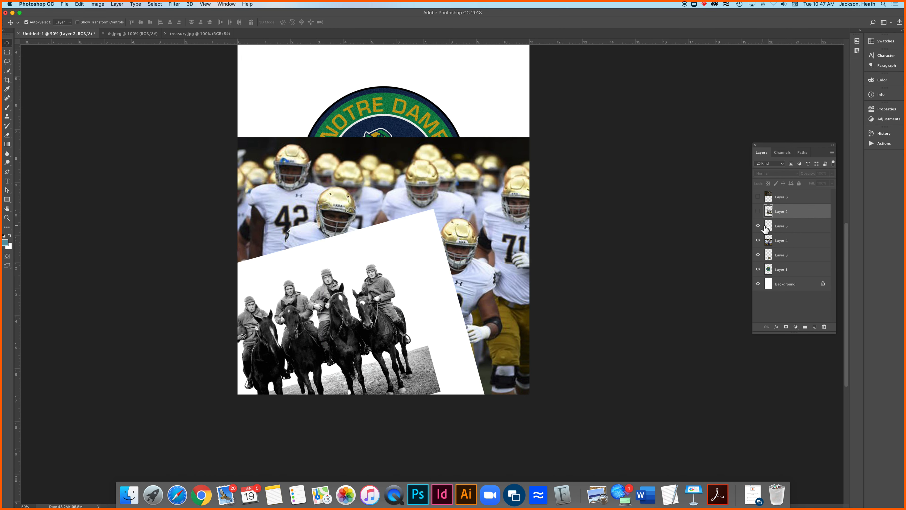
left_click(758, 225)
left_click(758, 241)
Toggle the visibility of Layer 3 and Layer 1 to identify which image each one holds, leaving both shown
left_click(759, 255)
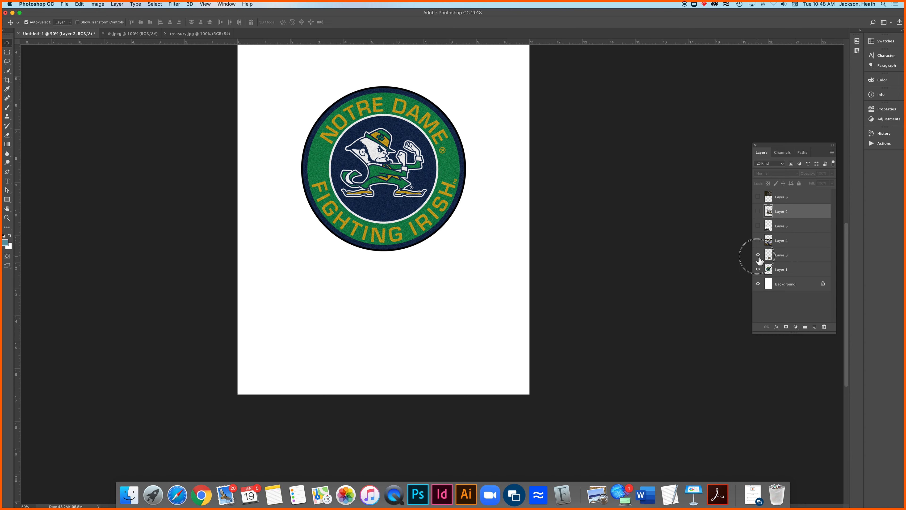
left_click(758, 255)
left_click(758, 269)
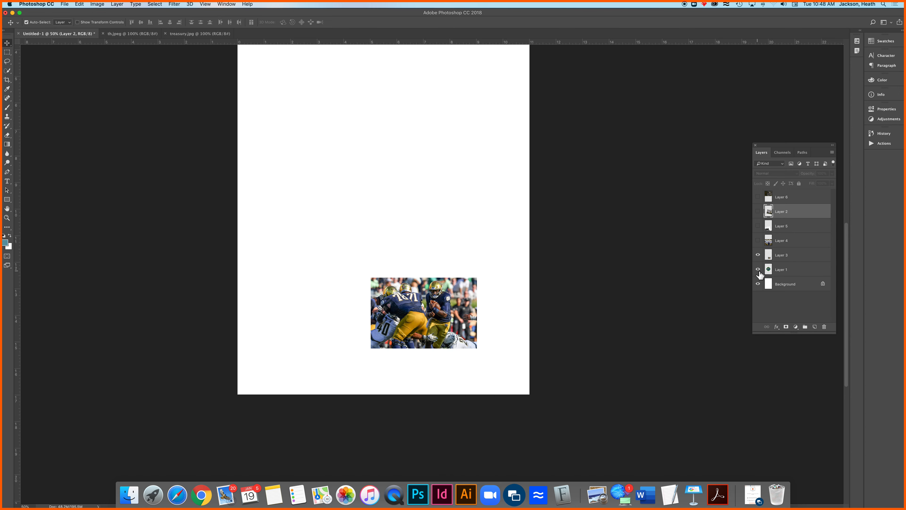
left_click(758, 269)
left_click(758, 255)
left_click(758, 255)
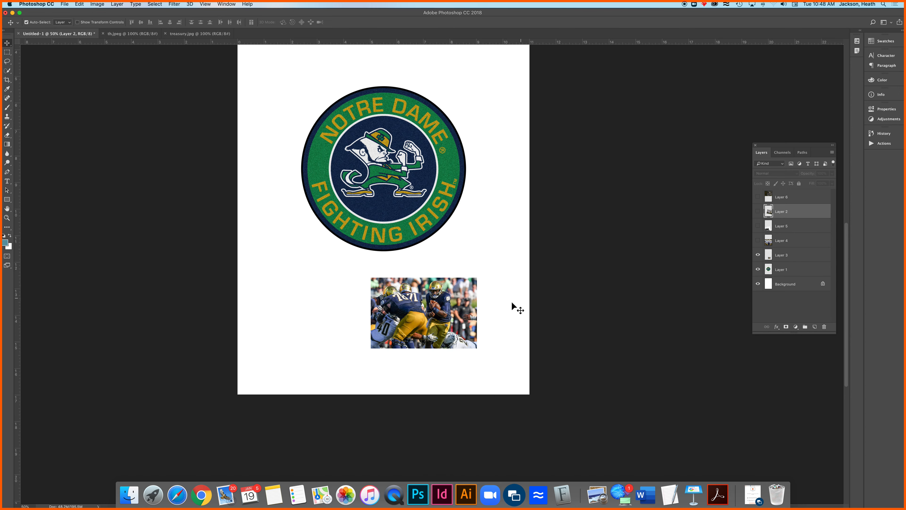
Move the quarterback photo on Layer 3 to the upper left, scale it to about 325%, and place it in the page's lower-right corner
left_click(453, 307)
left_click_drag(470, 297, 324, 94)
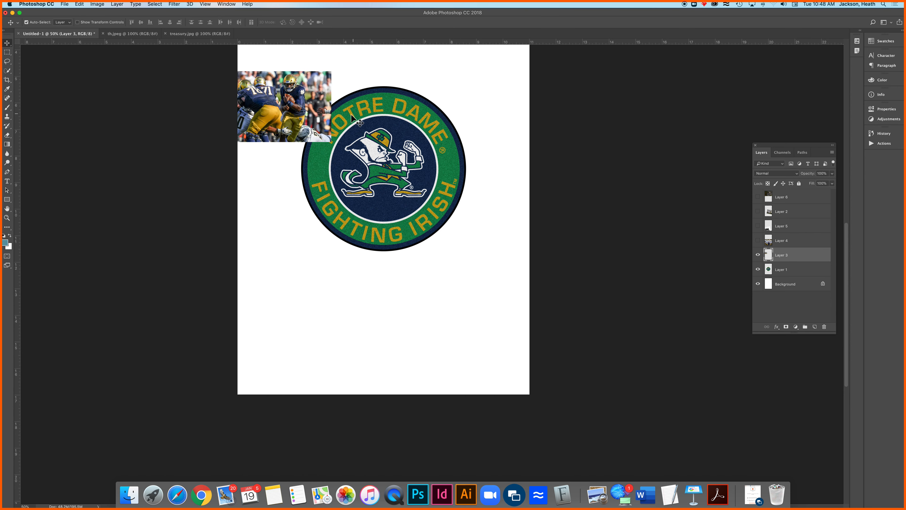
key("super+t")
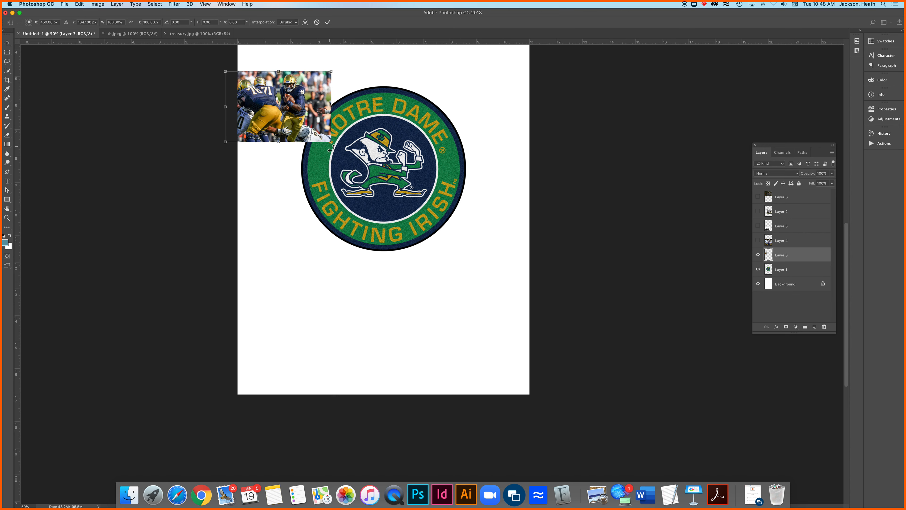
left_click_drag(331, 142, 542, 335)
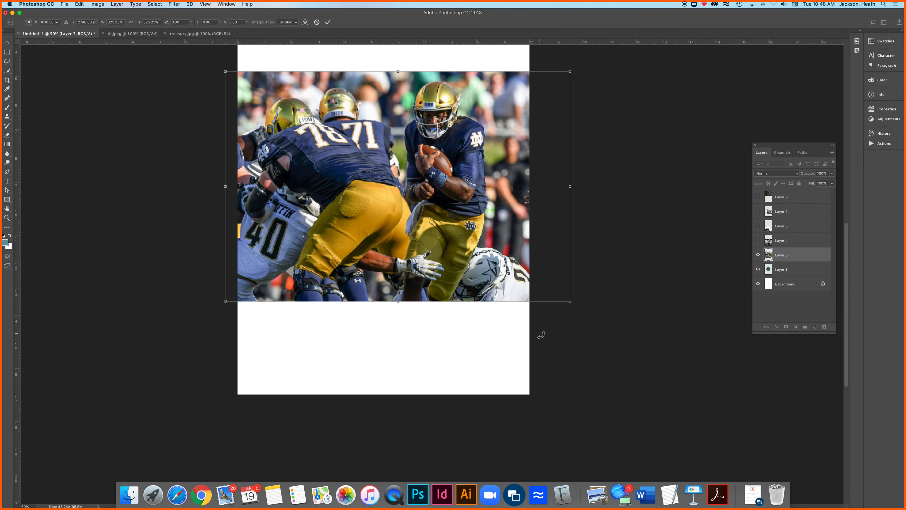
key("Return")
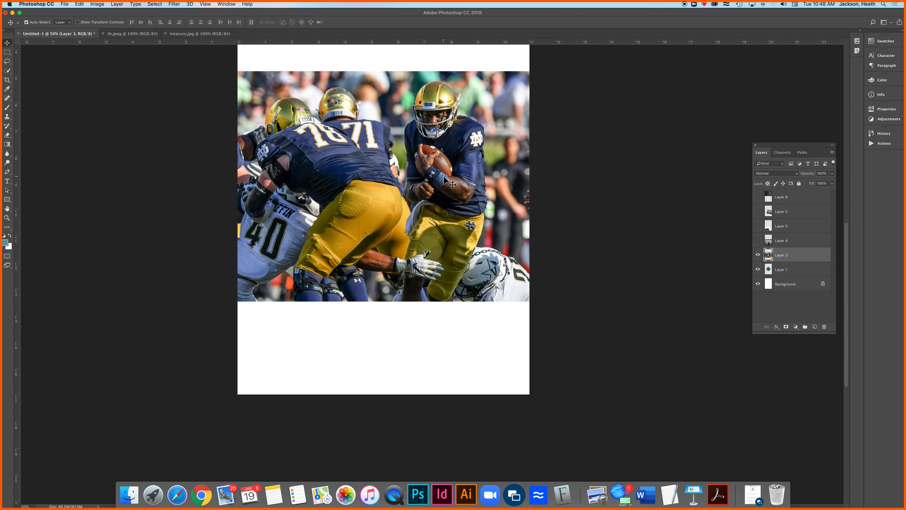
left_click_drag(449, 177, 493, 278)
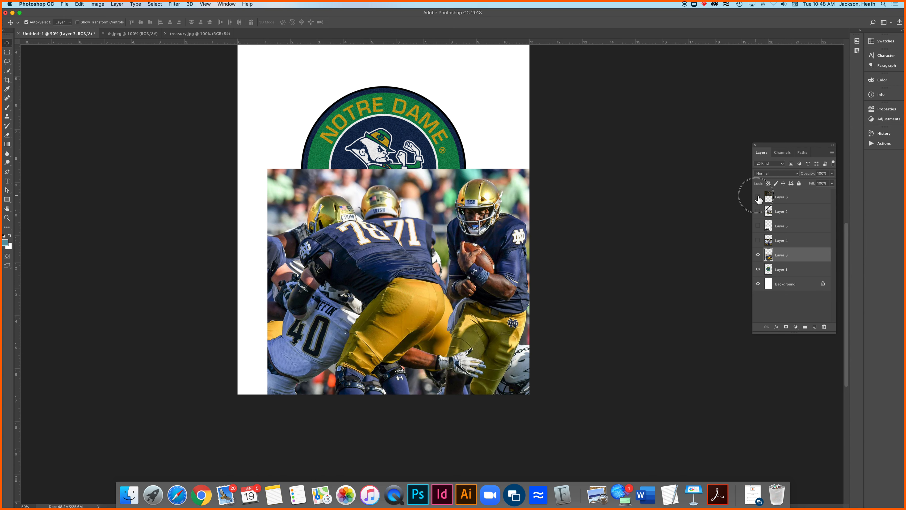
Show the campus photo on Layer 6 again and check how it sits above the quarterback photo
left_click(758, 197)
scroll(665, 156, "up", 5)
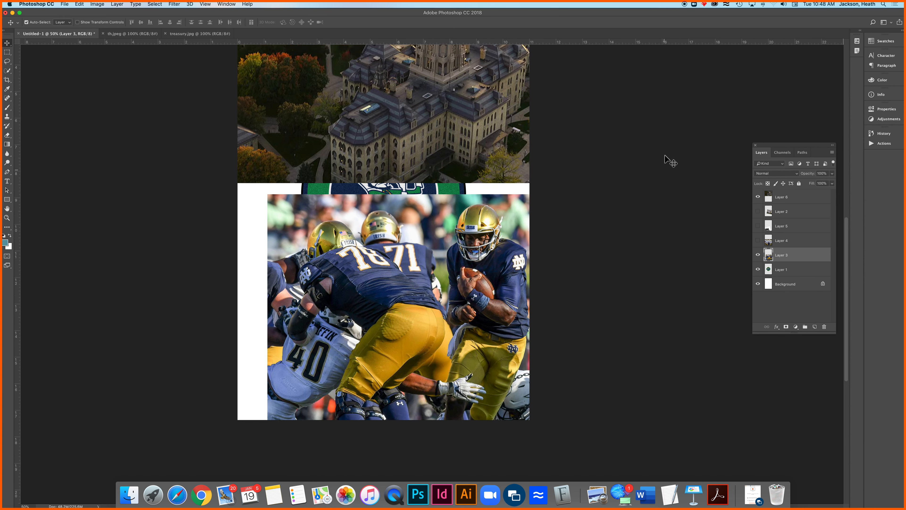
scroll(664, 154, "down", 1)
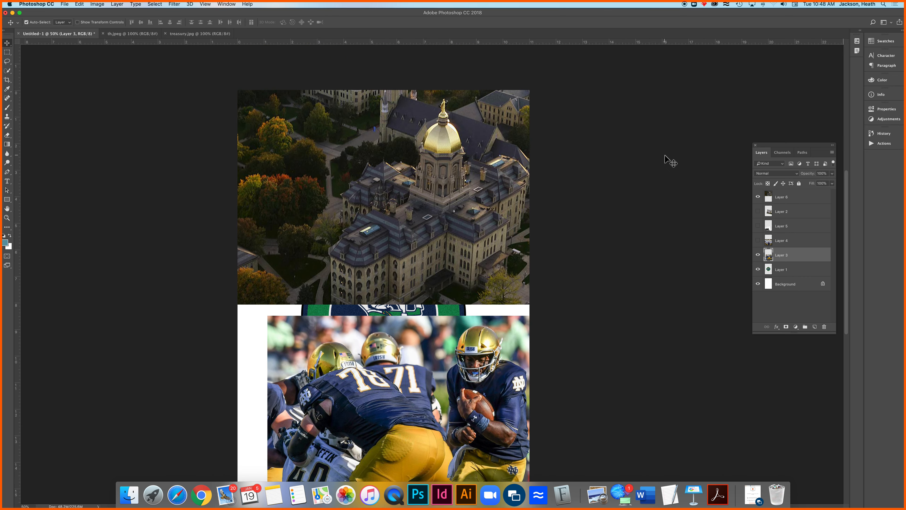
scroll(516, 367, "up", 1)
Bring Layer 3 to the top of the layer stack and position the quarterback photo over the campus photo at the page's upper edge
left_click_drag(513, 368, 423, 161)
left_click_drag(785, 255, 794, 190)
left_click_drag(412, 208, 392, 186)
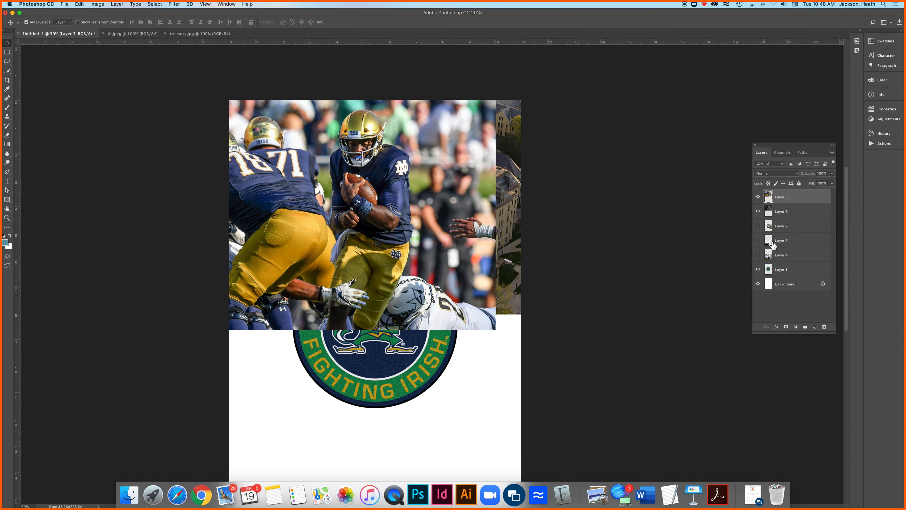
Show Layer 2, Layer 5 and Layer 4 again so that every image in the collage is displayed
left_click(758, 225)
left_click(757, 240)
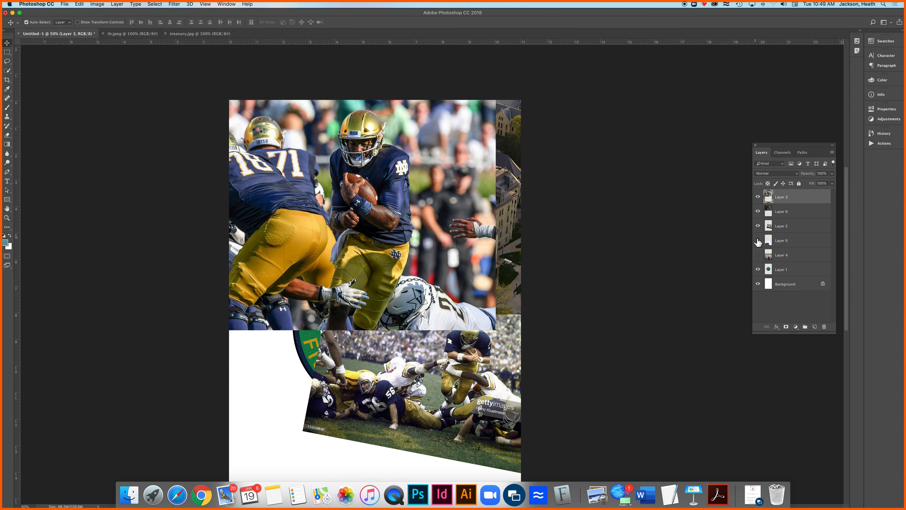
left_click(759, 240)
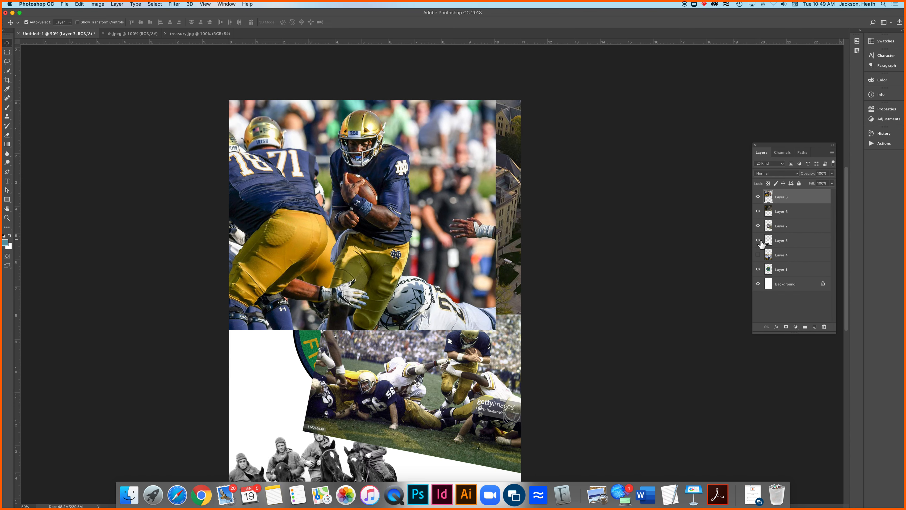
left_click(758, 255)
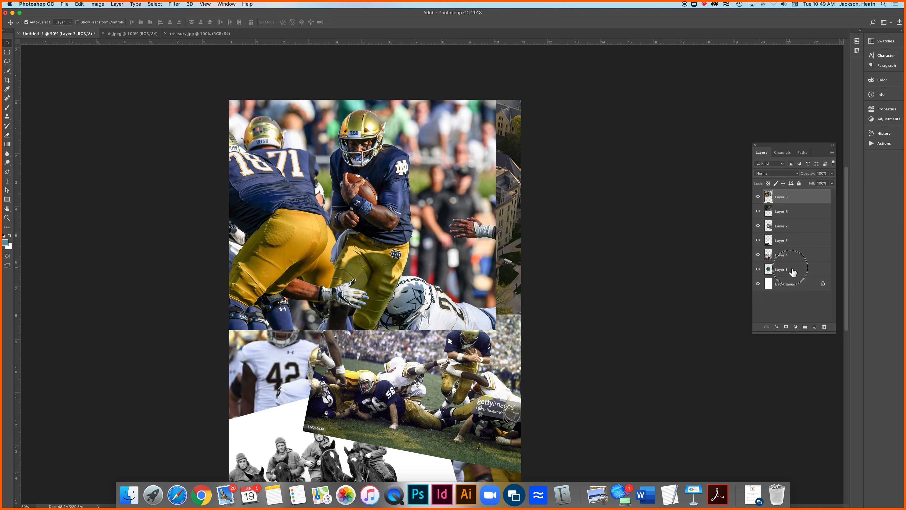
Move Layer 1 with the Fighting Irish logo to the top of the layer stack
left_click(803, 272)
left_click_drag(804, 276, 805, 197)
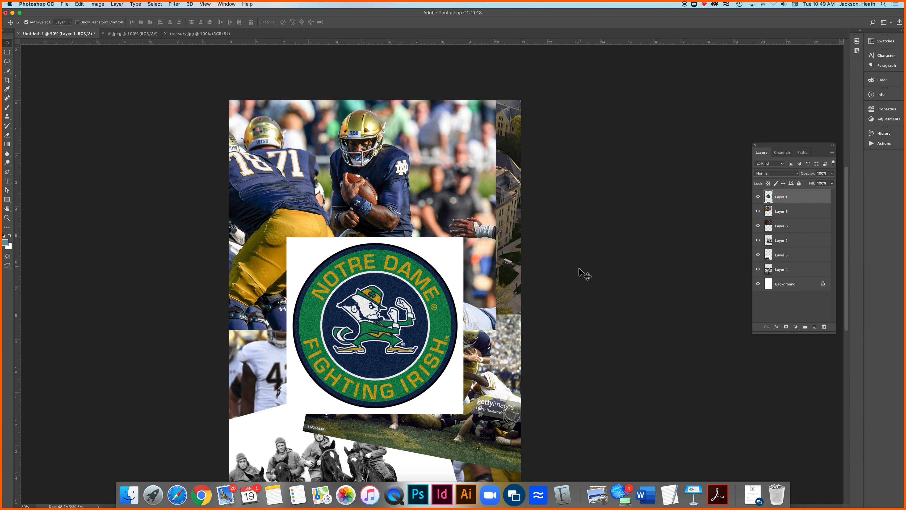
scroll(580, 217, "down", 3)
scroll(581, 216, "left", 2)
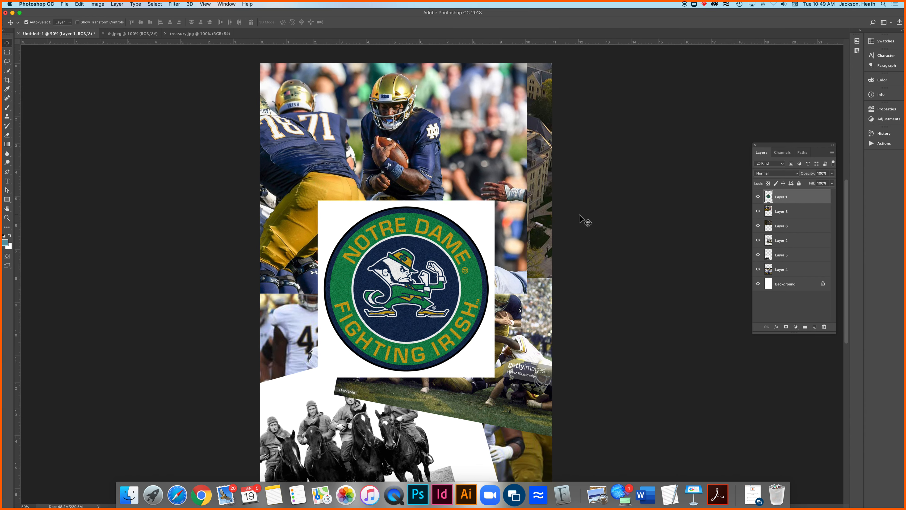
Nudge the quarterback photo on Layer 3 and shift the vintage game photo on Layer 2 slightly toward the page's right edge
left_click(495, 242, "alt")
left_click_drag(577, 272, 576, 257)
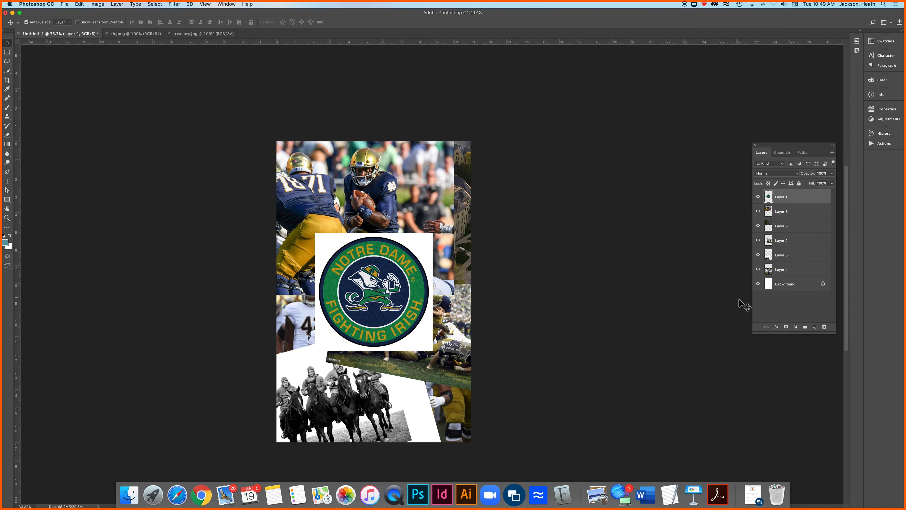
left_click_drag(372, 193, 371, 197)
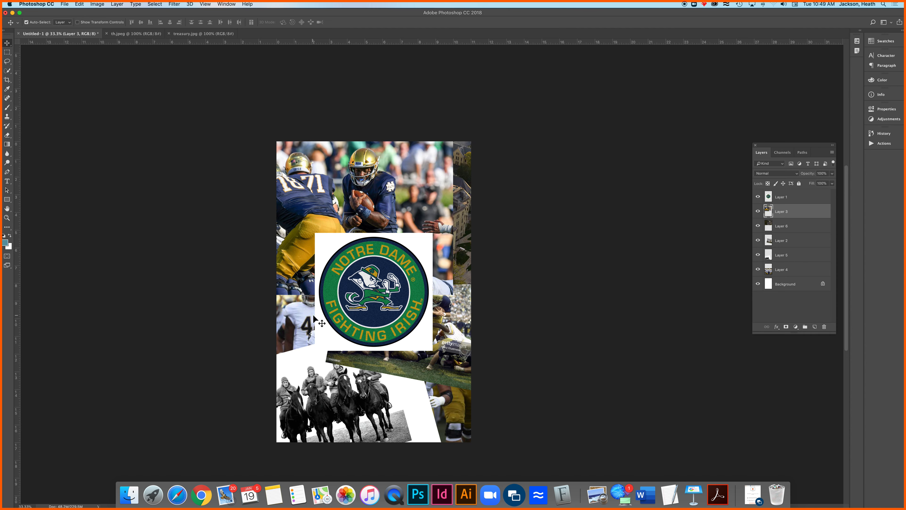
left_click_drag(446, 341, 461, 342)
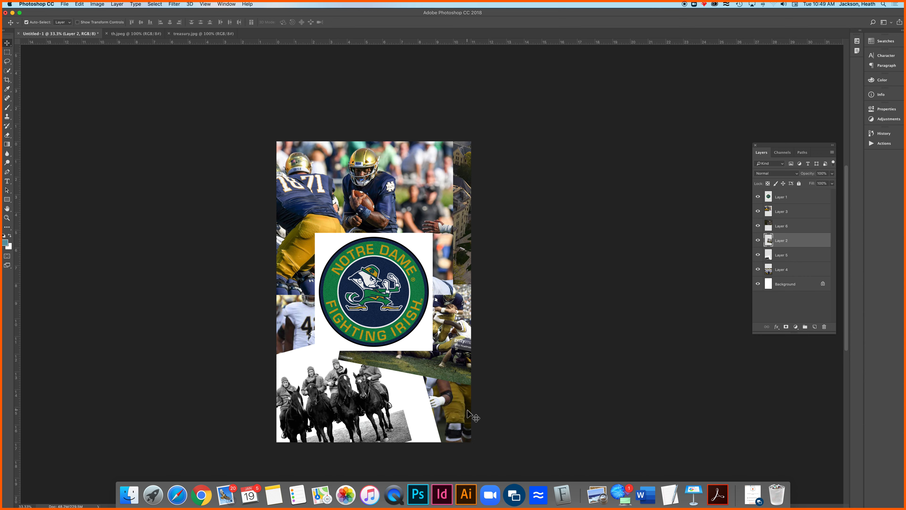
Add a layer mask to Layer 2 and remove it again
scroll(468, 412, "up", 3)
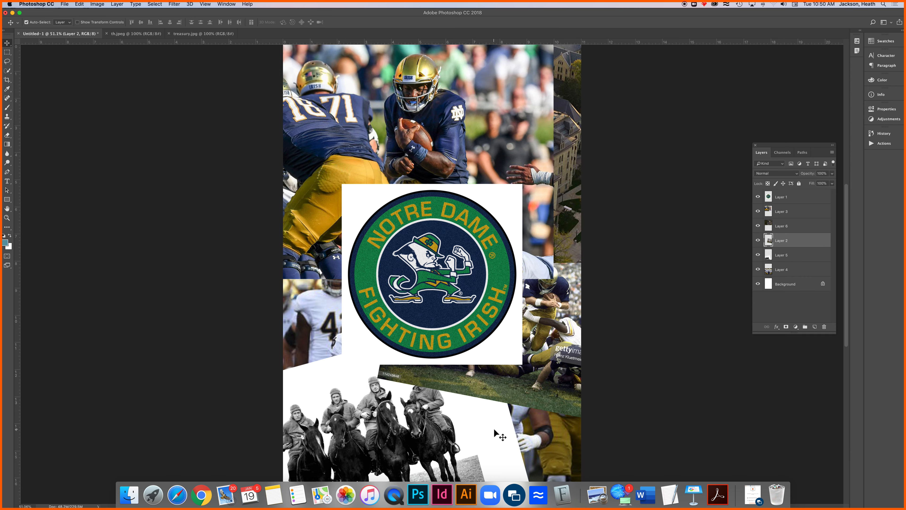
left_click(446, 274, "super")
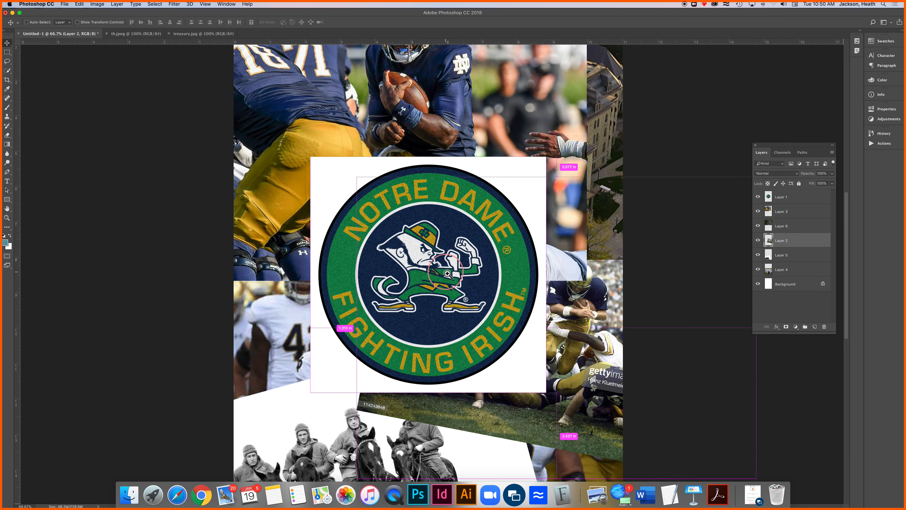
left_click(446, 275, "super")
left_click_drag(549, 287, 410, 252)
key("super+r")
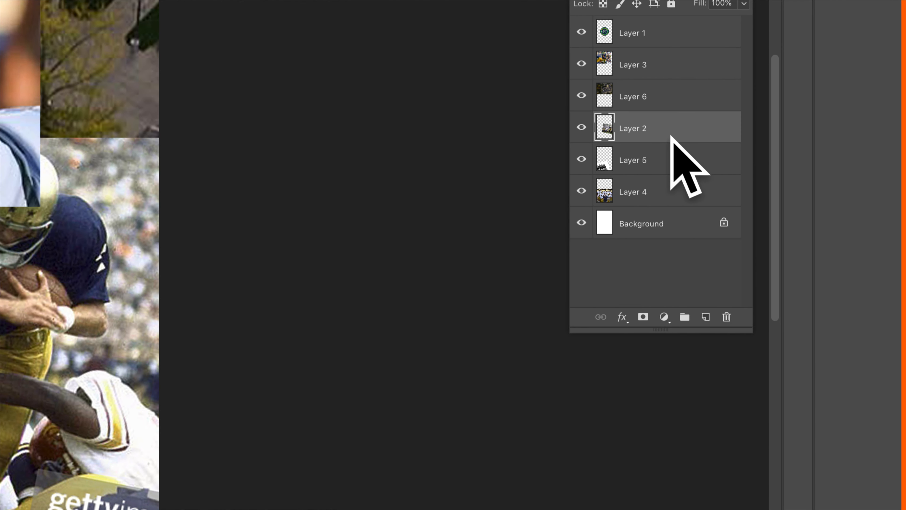
left_click(643, 317)
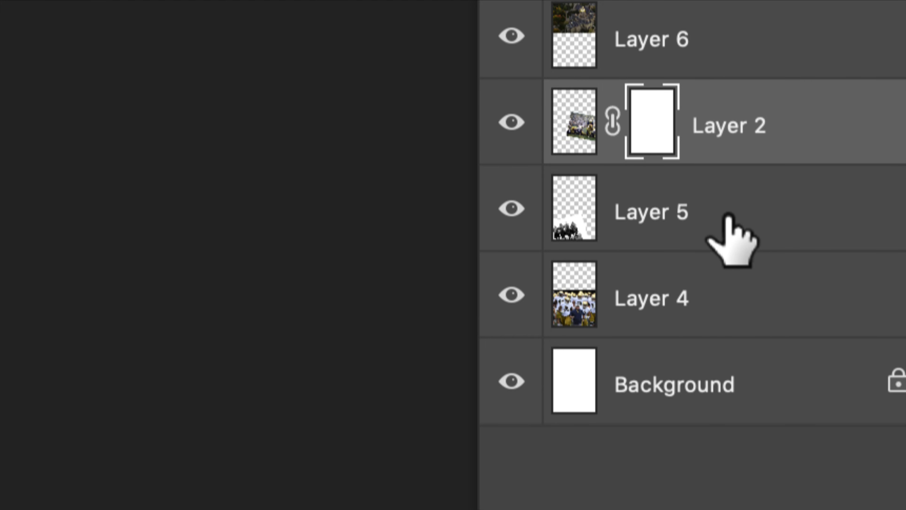
key("Delete")
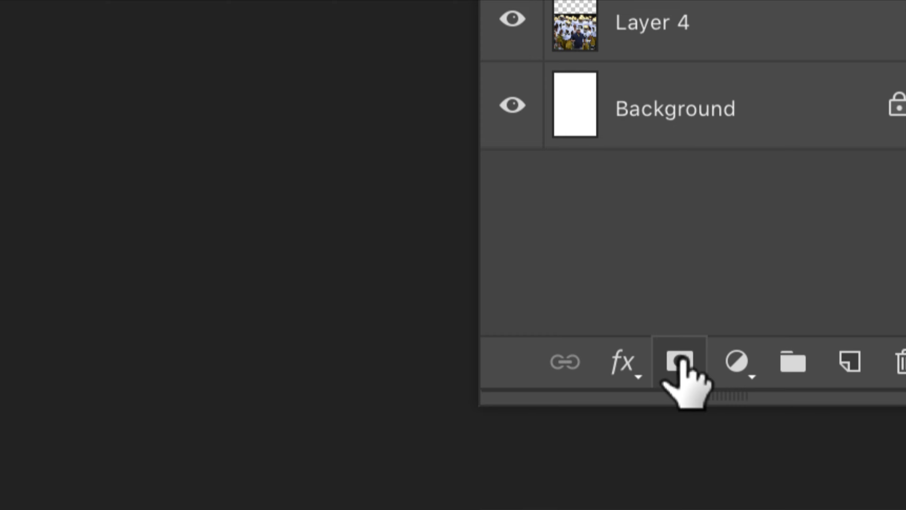
Add a layer mask to Layer 1 with the logo and make the mask active for painting
left_click(681, 360)
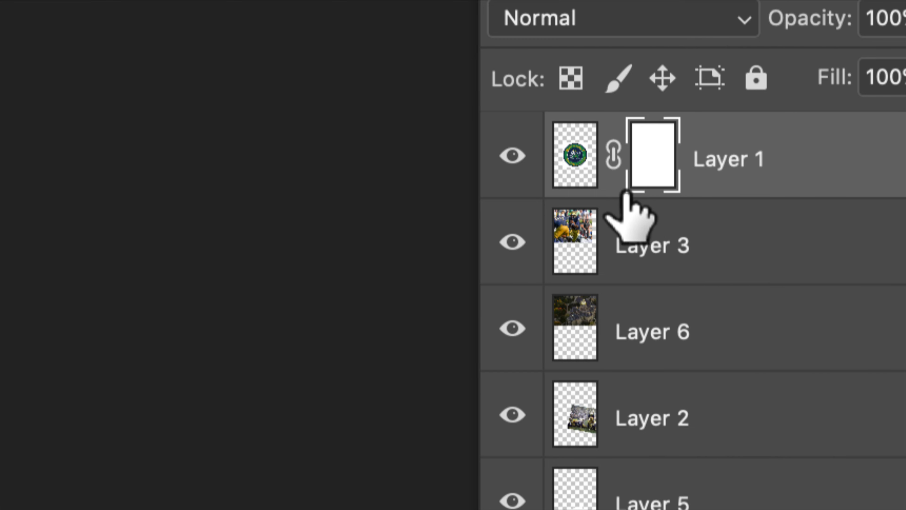
left_click(574, 150)
left_click(647, 140)
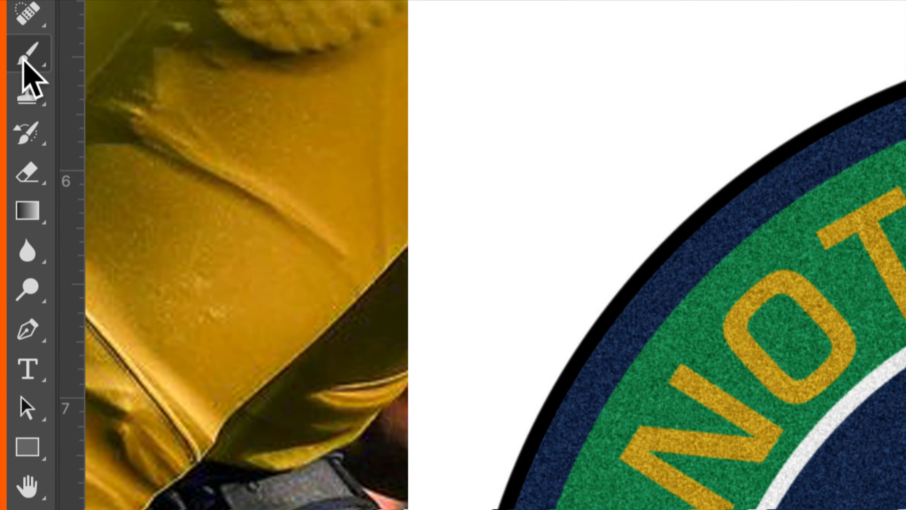
Set up the Brush tool with black as the foreground color and a soft 50 px tip at 0% hardness
left_click(9, 99)
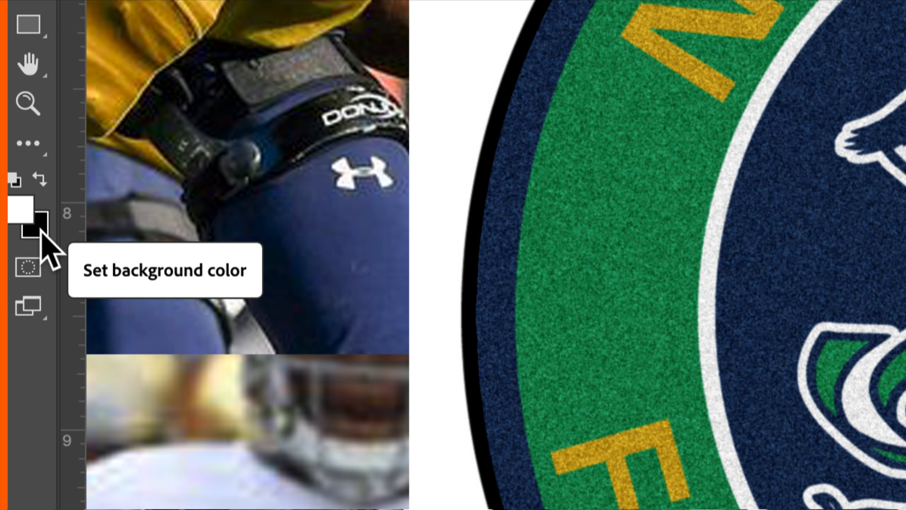
left_click(38, 178)
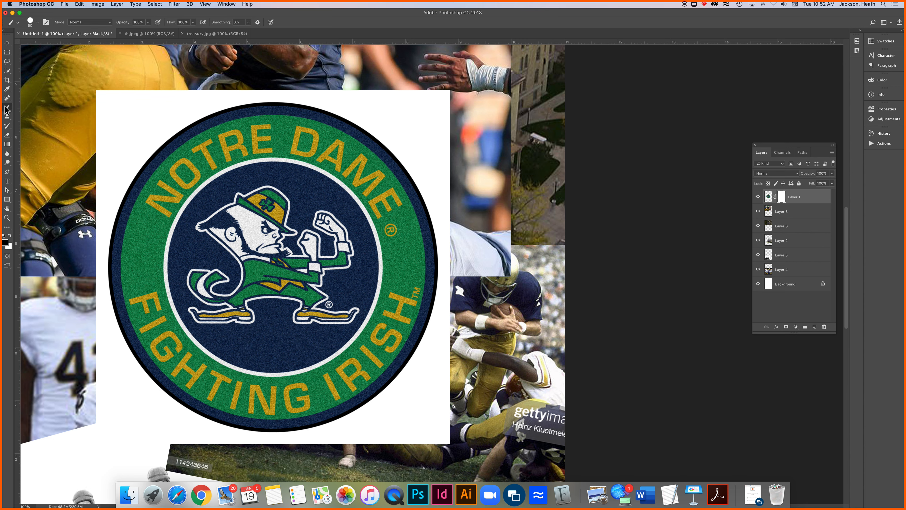
left_click(31, 23)
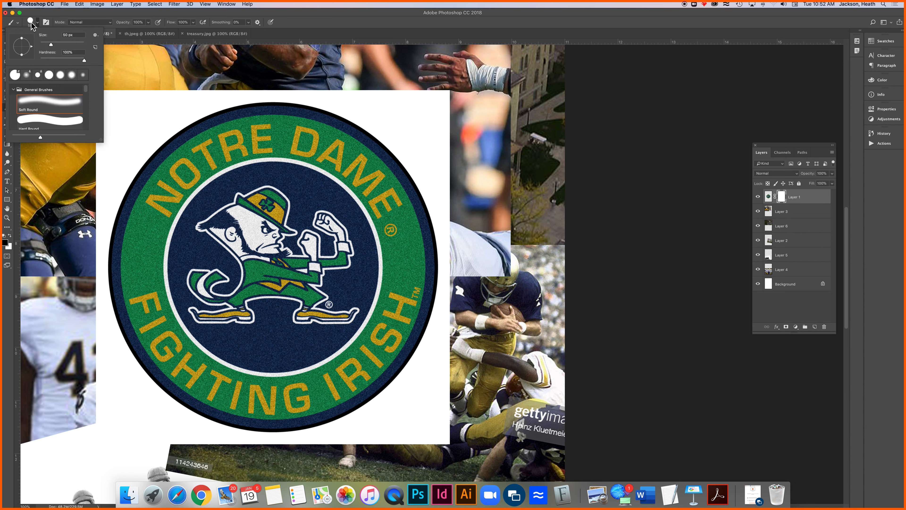
left_click(32, 22)
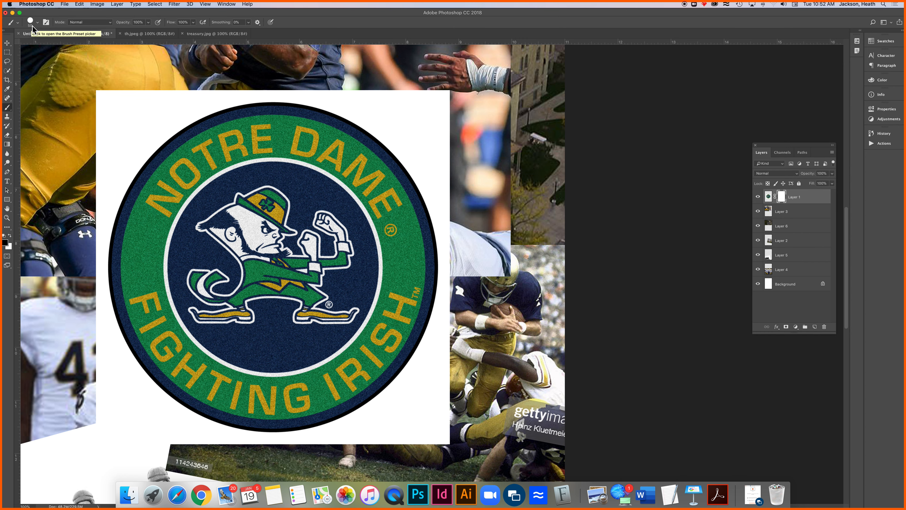
key("shift+bracketleft")
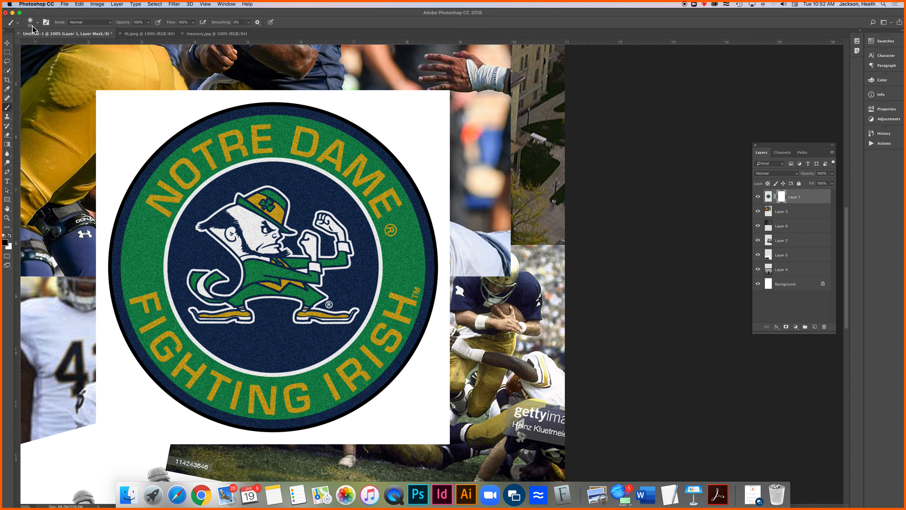
left_click(37, 22)
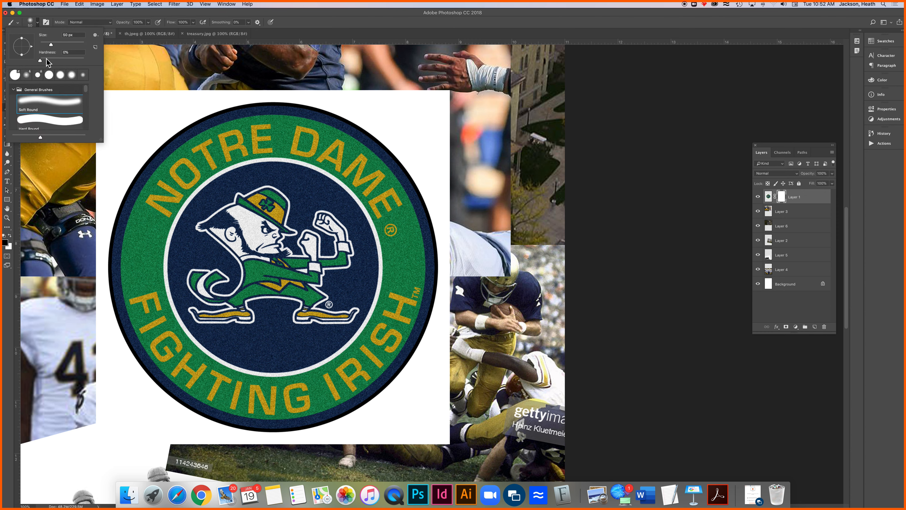
left_click(375, 25)
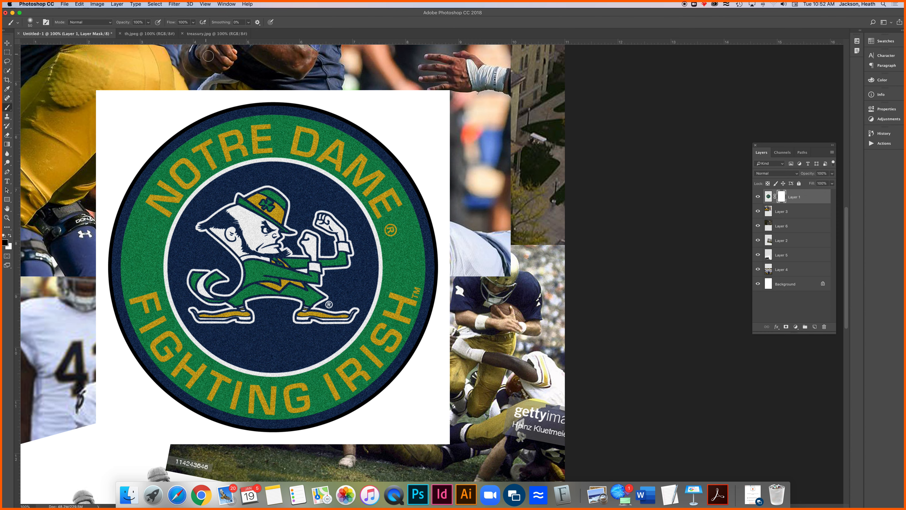
Enlarge the brush and paint black on Layer 1's mask to hide the white corner at the logo's upper right
scroll(418, 127, "left", 3)
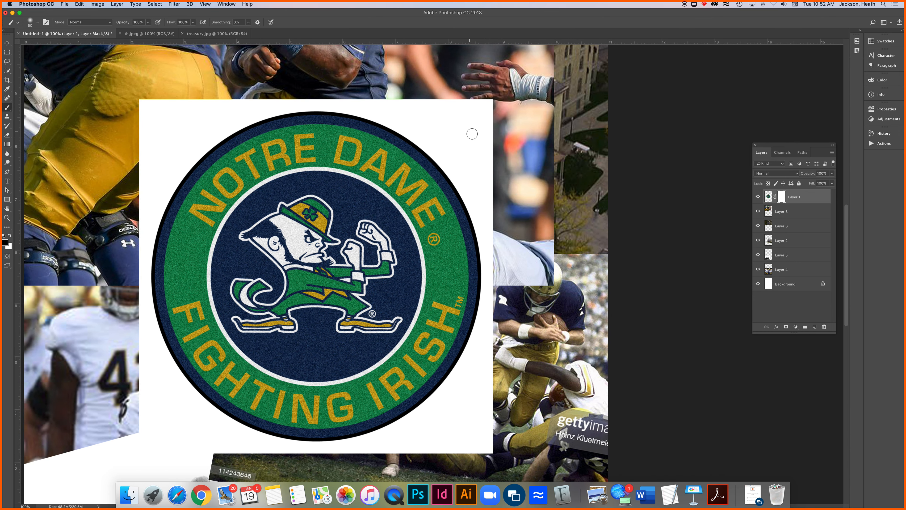
key("bracketright")
key("bracketright")
key("bracketright")
key("bracketright")
key("bracketright")
key("bracketright")
key("bracketright")
key("bracketright")
key("bracketright")
key("bracketright")
key("bracketright")
mouse_move(490, 115)
left_mouse_down()
mouse_move(454, 86)
mouse_move(512, 164)
mouse_move(450, 98)
mouse_move(414, 89)
mouse_move(491, 161)
mouse_move(504, 195)
mouse_move(444, 118)
mouse_move(392, 81)
mouse_move(484, 166)
mouse_move(510, 270)
mouse_move(522, 240)
mouse_move(450, 122)
mouse_move(399, 91)
mouse_move(313, 71)
mouse_move(396, 86)
left_mouse_up()
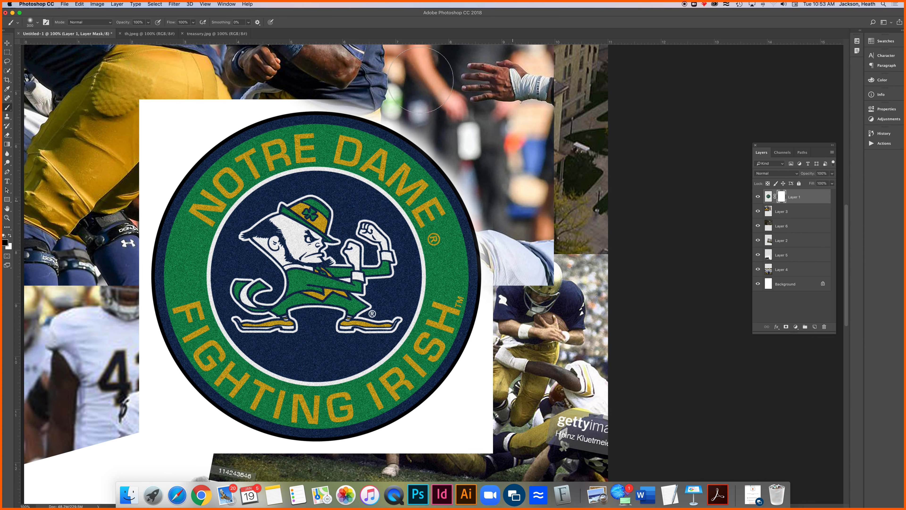
Paint black on the mask over the logo's "DAME" lettering, and restore the hidden part by painting with white
mouse_move(470, 152)
left_mouse_down()
mouse_move(382, 181)
mouse_move(488, 149)
left_mouse_up()
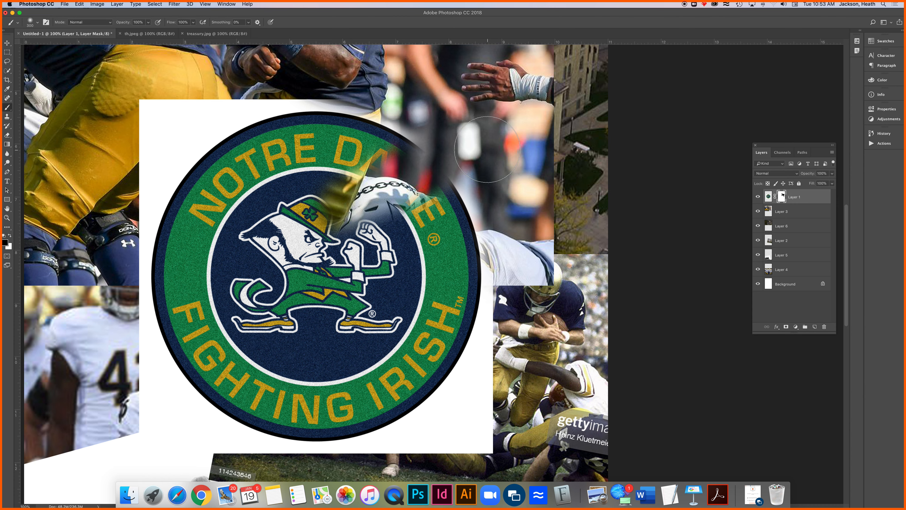
key("x")
mouse_move(353, 218)
left_mouse_down()
mouse_move(373, 200)
mouse_move(350, 225)
mouse_move(383, 189)
mouse_move(322, 241)
mouse_move(355, 183)
mouse_move(338, 231)
mouse_move(305, 180)
mouse_move(351, 232)
mouse_move(344, 192)
mouse_move(390, 158)
mouse_move(449, 210)
mouse_move(384, 157)
mouse_move(452, 212)
mouse_move(372, 142)
mouse_move(405, 173)
left_mouse_up()
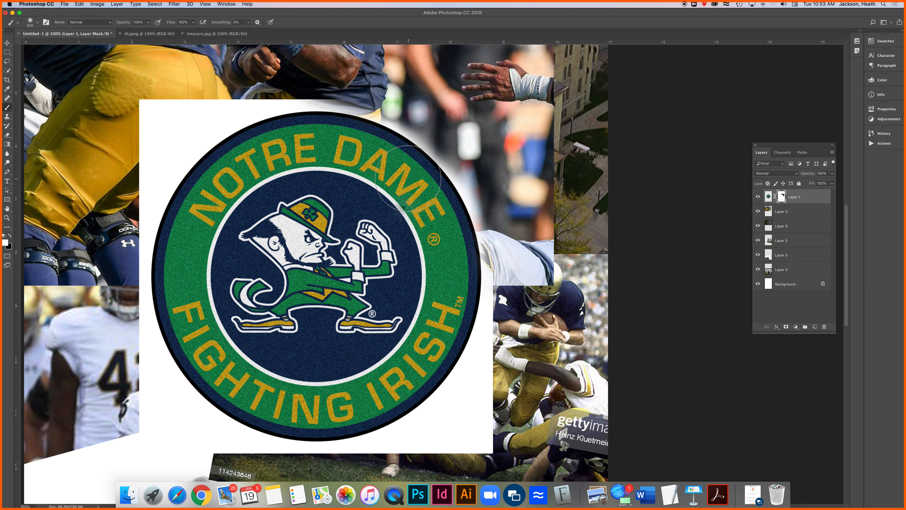
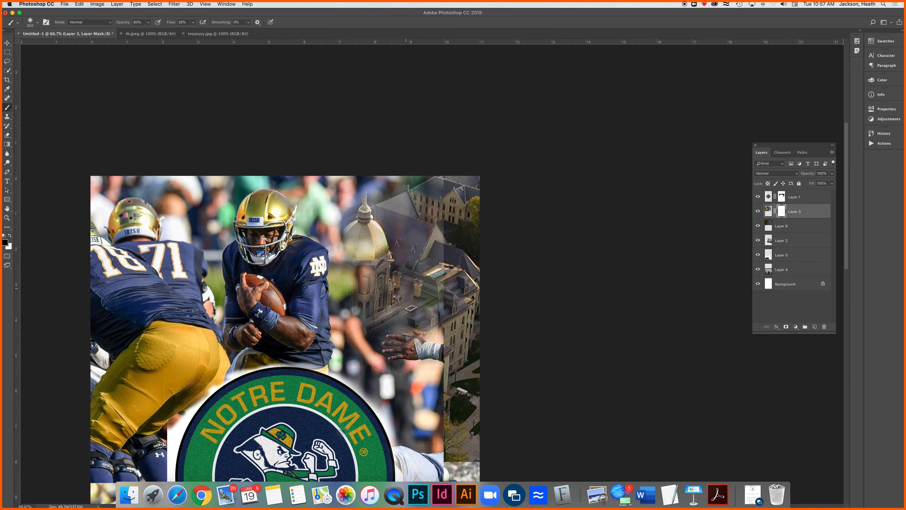
Paint black on Layer 3's mask over the blurred crowd beside the ball carrier to reveal the golden dome and its tower
mouse_move(448, 243)
left_mouse_down()
mouse_move(370, 195)
mouse_move(367, 221)
mouse_move(365, 191)
mouse_move(362, 255)
mouse_move(376, 244)
mouse_move(362, 253)
mouse_move(367, 261)
mouse_move(355, 236)
mouse_move(347, 245)
mouse_move(367, 264)
mouse_move(342, 259)
mouse_move(337, 231)
mouse_move(344, 267)
mouse_move(367, 287)
mouse_move(358, 289)
mouse_move(385, 269)
mouse_move(348, 295)
mouse_move(362, 279)
mouse_move(370, 295)
mouse_move(356, 311)
mouse_move(381, 296)
mouse_move(360, 321)
left_mouse_up()
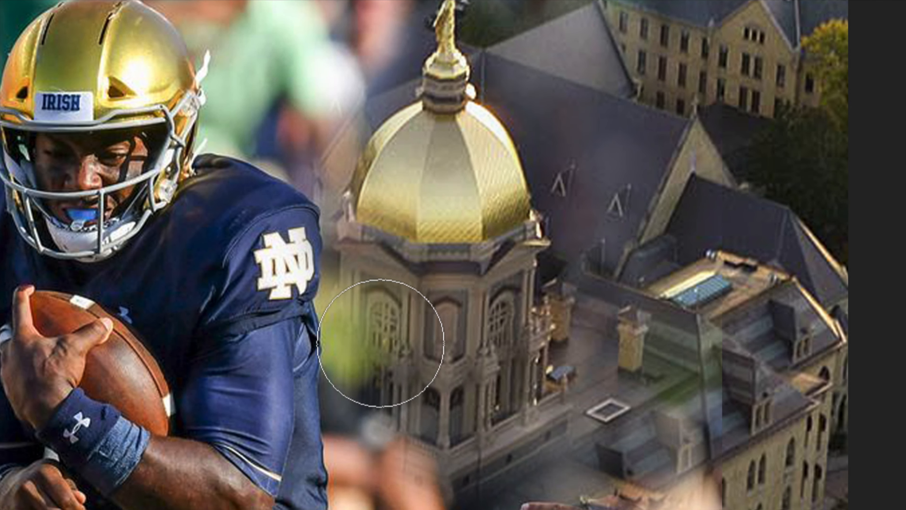
mouse_move(519, 380)
left_mouse_down()
mouse_move(558, 324)
mouse_move(655, 400)
mouse_move(562, 232)
left_mouse_up()
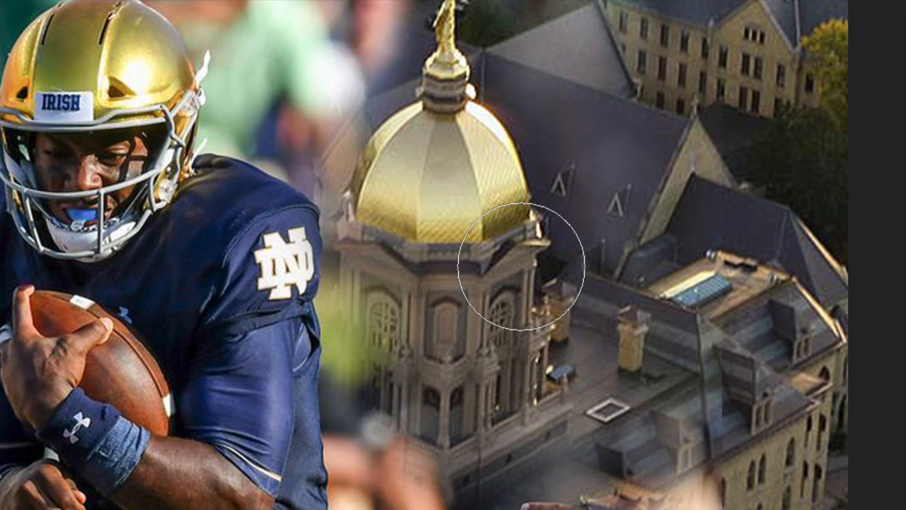
scroll(521, 266, "up", 5)
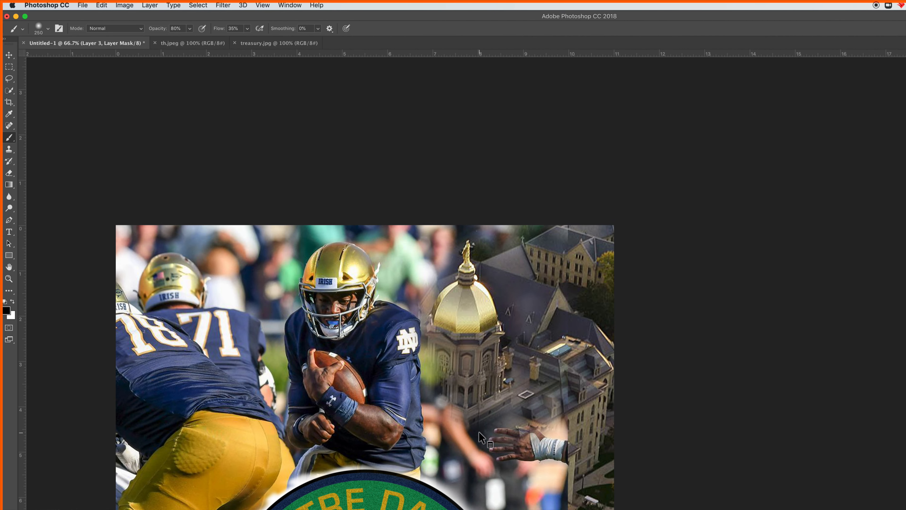
mouse_move(471, 436)
left_mouse_down()
mouse_move(438, 442)
mouse_move(446, 425)
mouse_move(503, 407)
mouse_move(481, 432)
mouse_move(457, 438)
mouse_move(450, 404)
mouse_move(460, 427)
mouse_move(485, 398)
left_mouse_up()
mouse_move(450, 450)
left_mouse_down()
mouse_move(466, 431)
mouse_move(450, 461)
left_mouse_up()
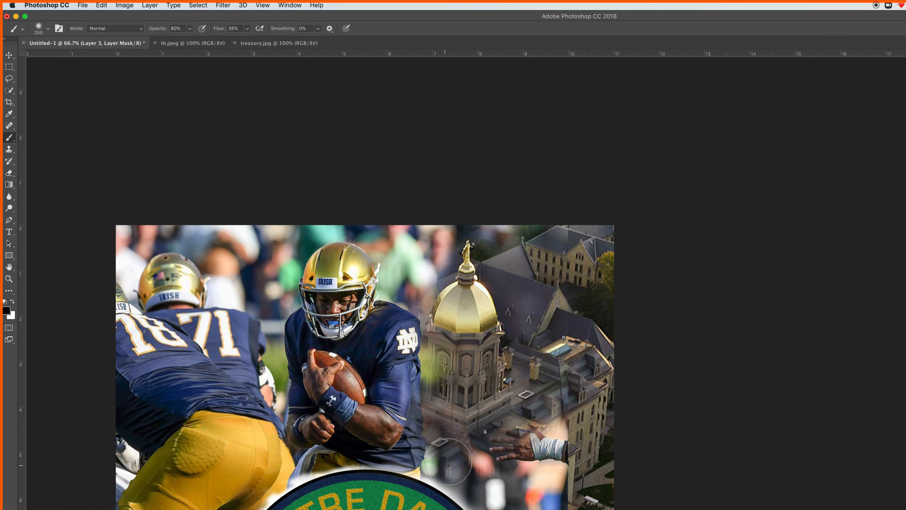
Paint black on Layer 3's mask around the bandaged hand and down to the logo's upper right to reveal more of the building
left_click_drag(572, 456, 560, 288)
mouse_move(567, 407)
left_mouse_down()
mouse_move(540, 432)
mouse_move(567, 366)
mouse_move(531, 435)
mouse_move(509, 385)
mouse_move(574, 367)
mouse_move(529, 369)
mouse_move(538, 374)
mouse_move(550, 368)
mouse_move(495, 346)
mouse_move(549, 348)
mouse_move(537, 379)
mouse_move(455, 352)
mouse_move(536, 425)
mouse_move(473, 336)
mouse_move(464, 367)
mouse_move(440, 326)
mouse_move(473, 379)
mouse_move(454, 335)
left_mouse_up()
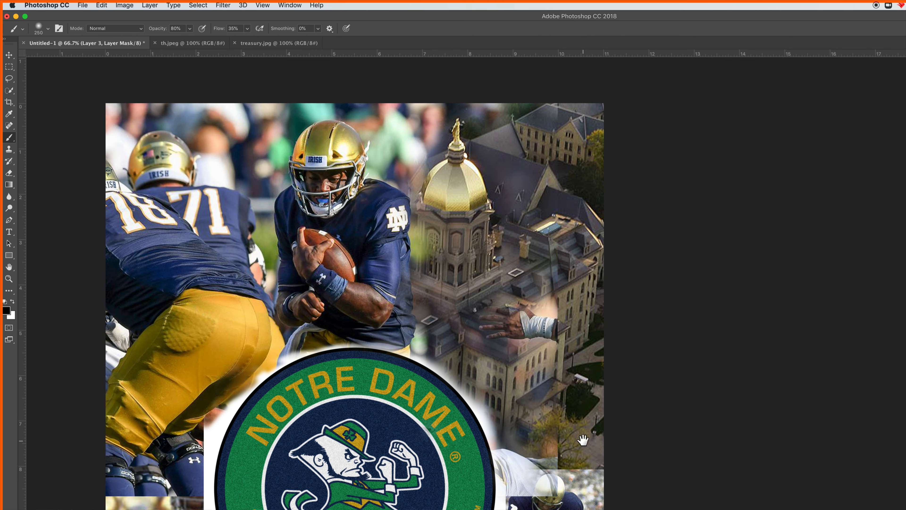
scroll(580, 436, "down", 5)
mouse_move(560, 392)
left_mouse_down()
mouse_move(559, 362)
mouse_move(589, 344)
mouse_move(537, 391)
mouse_move(521, 366)
mouse_move(548, 353)
mouse_move(560, 396)
mouse_move(585, 341)
left_mouse_up()
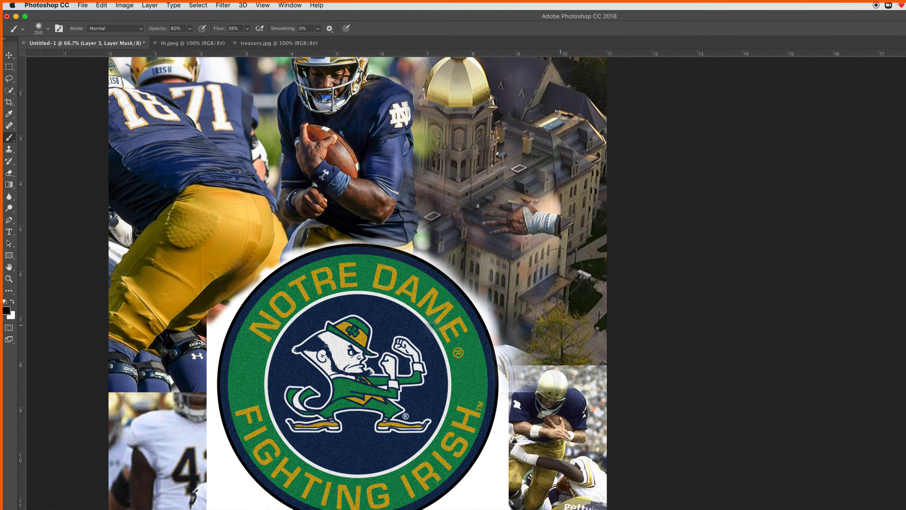
mouse_move(539, 280)
left_mouse_down()
mouse_move(518, 344)
mouse_move(501, 360)
mouse_move(512, 296)
left_mouse_up()
left_click_drag(501, 330, 483, 274)
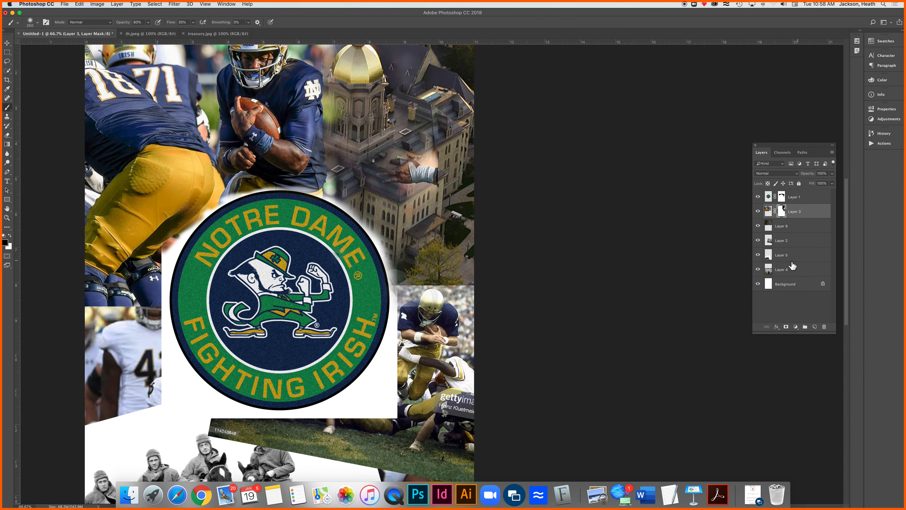
Identify Layer 2 by toggling its visibility, and move its vintage football photo upward beneath the building image
left_click(759, 240)
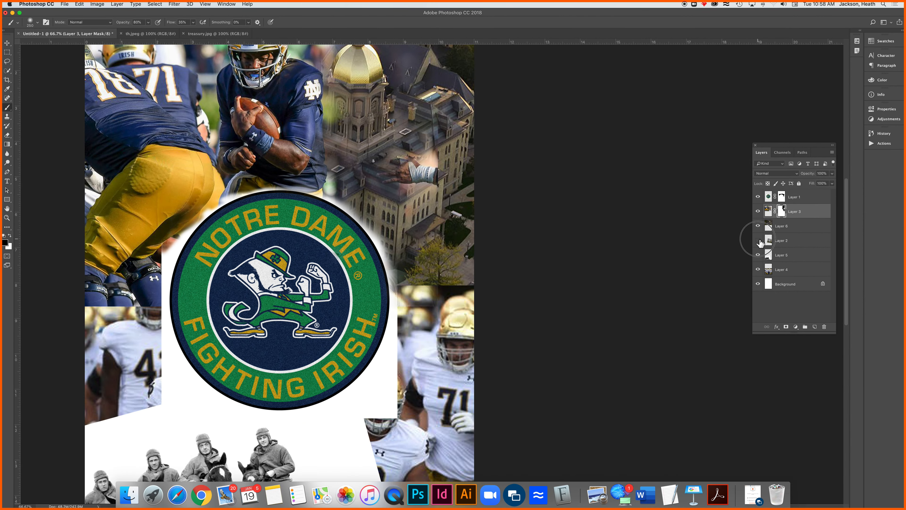
left_click(758, 240)
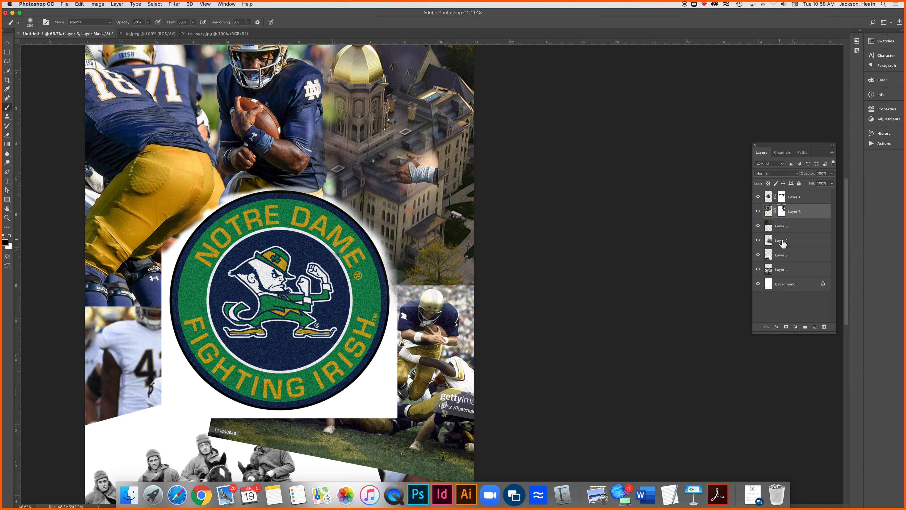
left_click(794, 242)
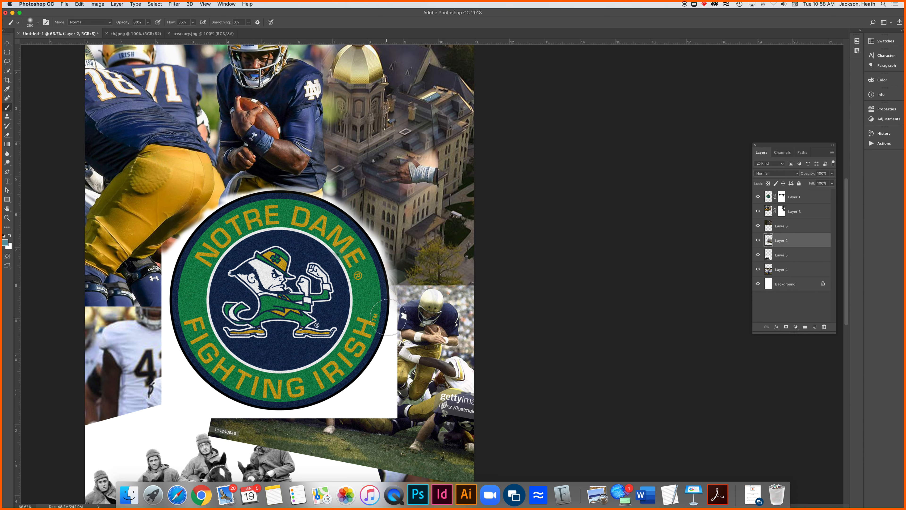
left_click(7, 43)
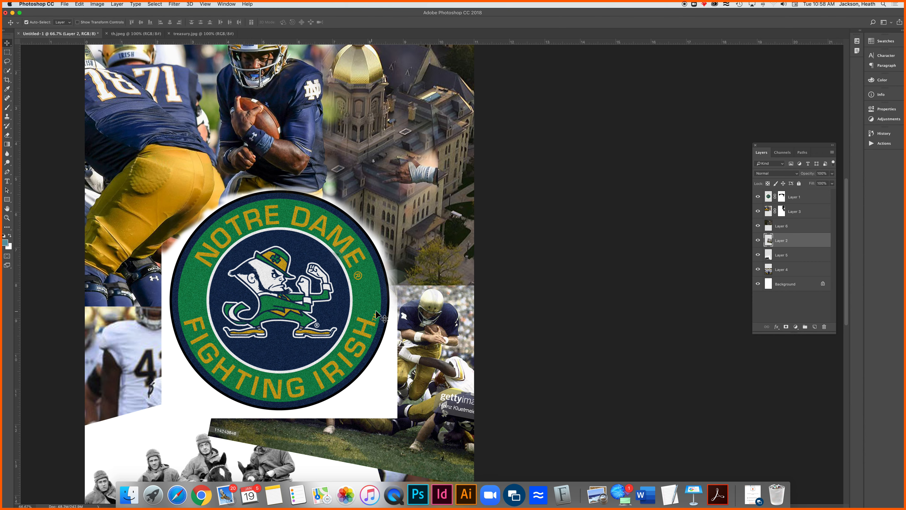
left_click_drag(414, 332, 427, 230)
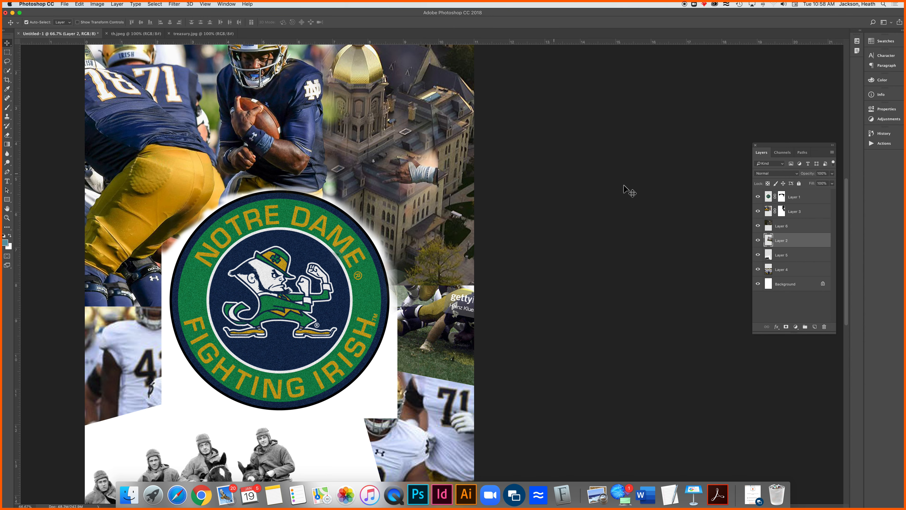
Add a layer mask to Layer 6 and paint black over the building's lower right to reveal the vintage ball carrier
left_click(797, 229)
left_click(786, 326)
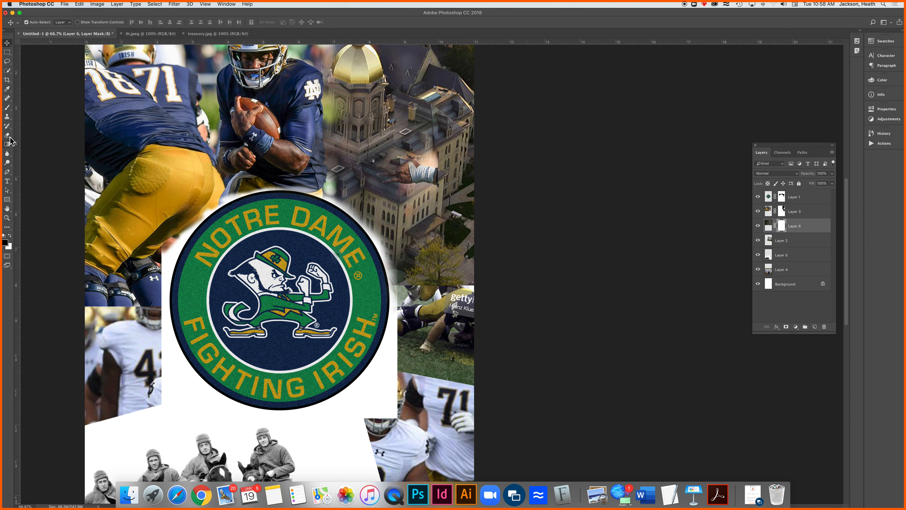
left_click(7, 108)
mouse_move(464, 243)
left_mouse_down()
mouse_move(428, 228)
mouse_move(463, 220)
mouse_move(426, 244)
mouse_move(464, 237)
mouse_move(423, 239)
mouse_move(443, 214)
mouse_move(411, 223)
mouse_move(462, 183)
mouse_move(433, 218)
mouse_move(430, 245)
mouse_move(475, 263)
mouse_move(436, 268)
mouse_move(477, 287)
mouse_move(415, 264)
mouse_move(460, 272)
mouse_move(437, 265)
mouse_move(436, 228)
mouse_move(460, 216)
mouse_move(479, 181)
mouse_move(446, 242)
mouse_move(417, 242)
mouse_move(391, 212)
mouse_move(378, 213)
mouse_move(400, 260)
mouse_move(425, 270)
mouse_move(408, 267)
mouse_move(409, 288)
mouse_move(375, 252)
mouse_move(416, 281)
mouse_move(403, 243)
mouse_move(356, 217)
mouse_move(400, 228)
mouse_move(361, 206)
left_mouse_up()
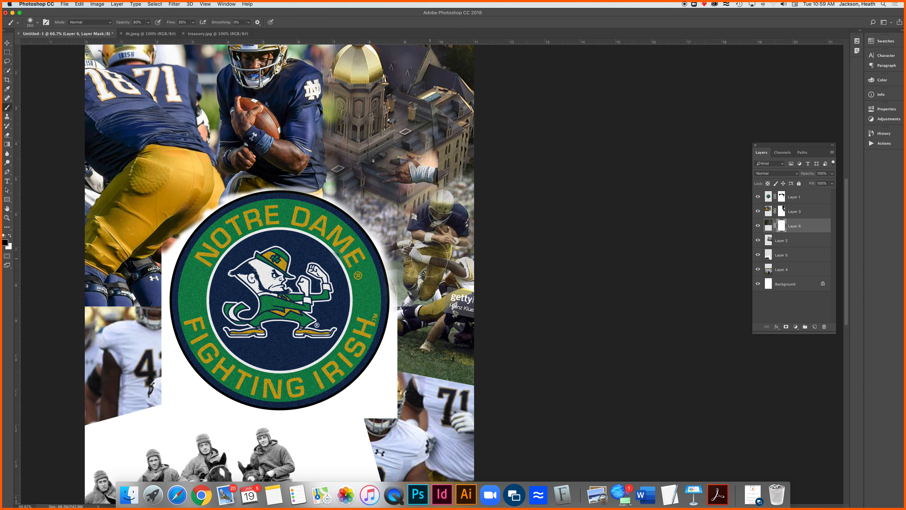
mouse_move(437, 214)
left_mouse_down()
mouse_move(460, 206)
mouse_move(434, 216)
left_mouse_up()
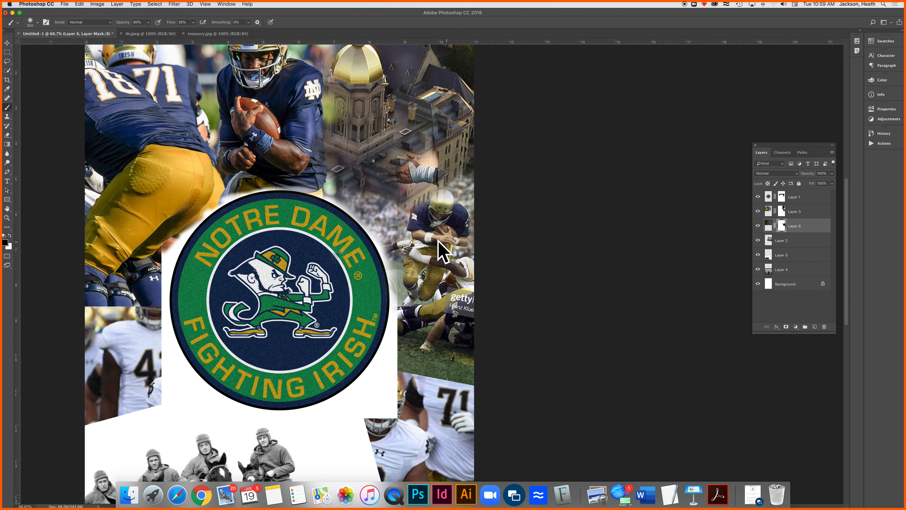
mouse_move(461, 191)
left_mouse_down()
mouse_move(443, 173)
mouse_move(445, 191)
mouse_move(479, 169)
mouse_move(456, 189)
mouse_move(466, 156)
mouse_move(462, 179)
left_mouse_up()
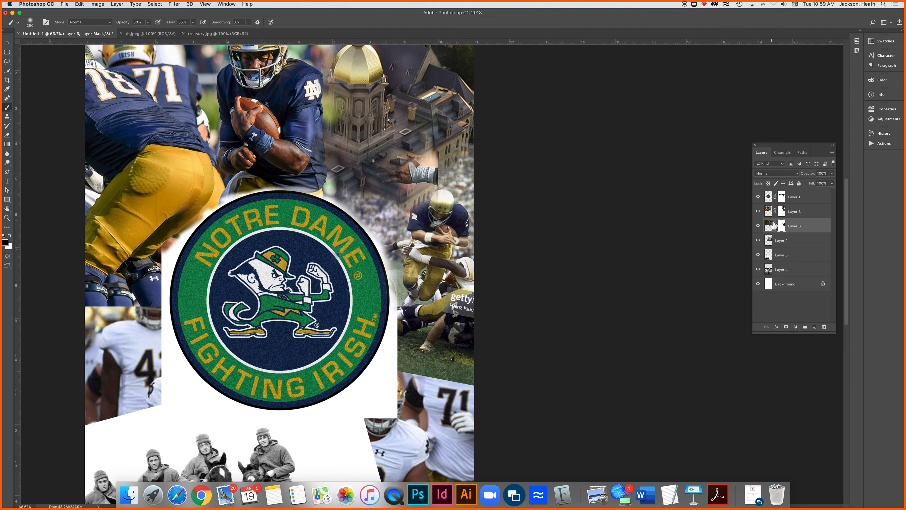
Hide all layers, check Layer 1 on its own, and leave only Layer 3 visible
left_click_drag(758, 197, 761, 294)
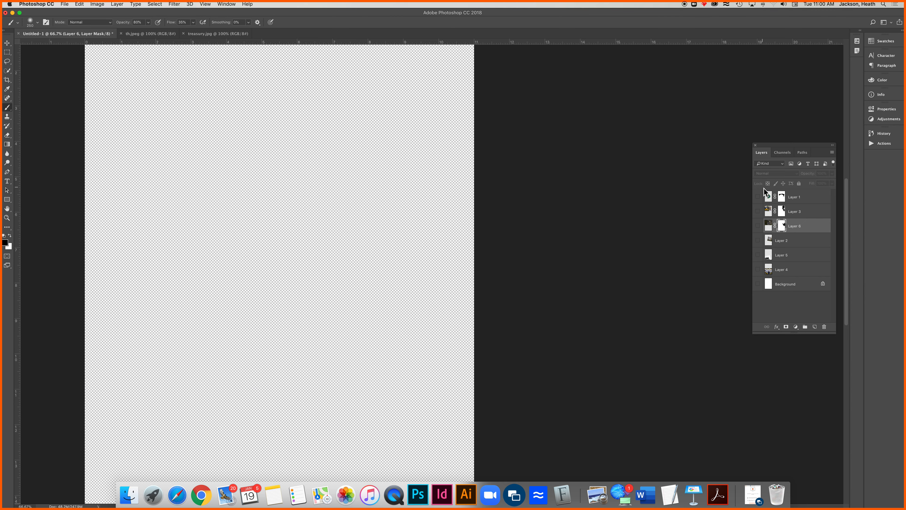
left_click(758, 196)
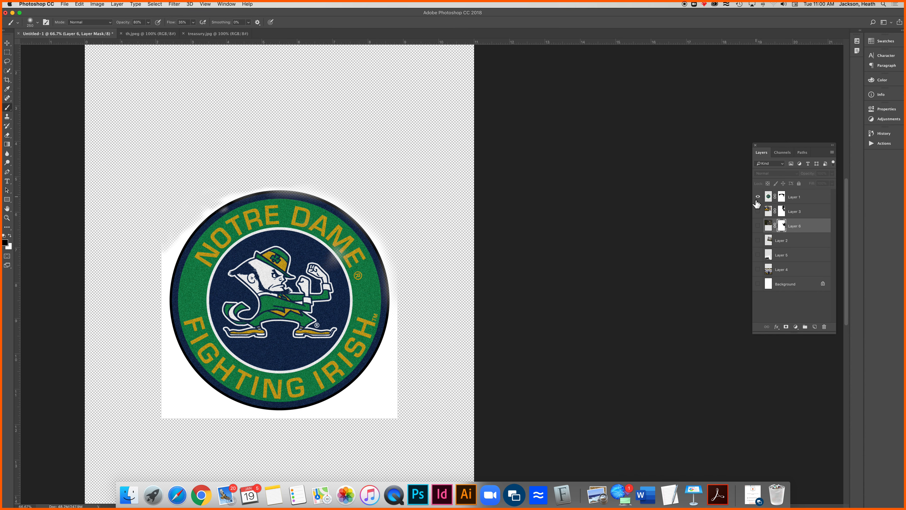
left_click(757, 196)
left_click(758, 211)
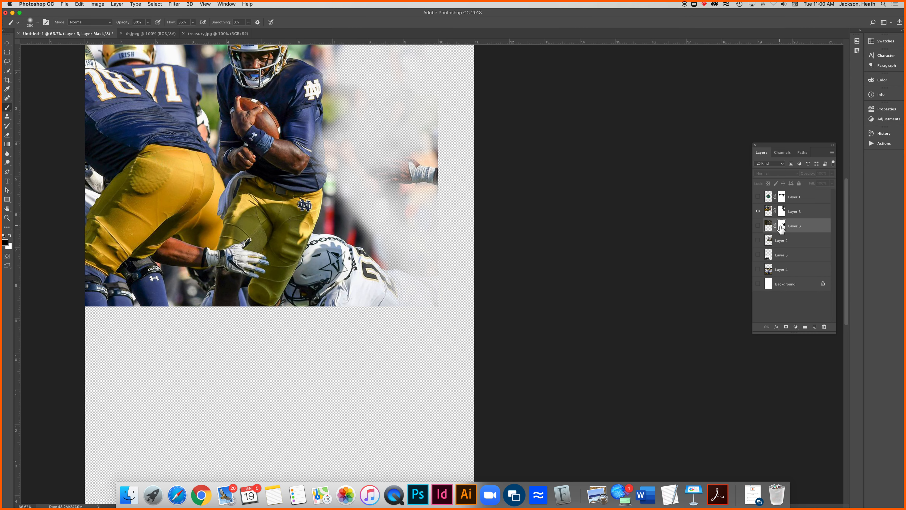
Paint black on Layer 3's mask to remove the stray hand and right edge and to soften the photo's bottom edge
left_click(782, 211)
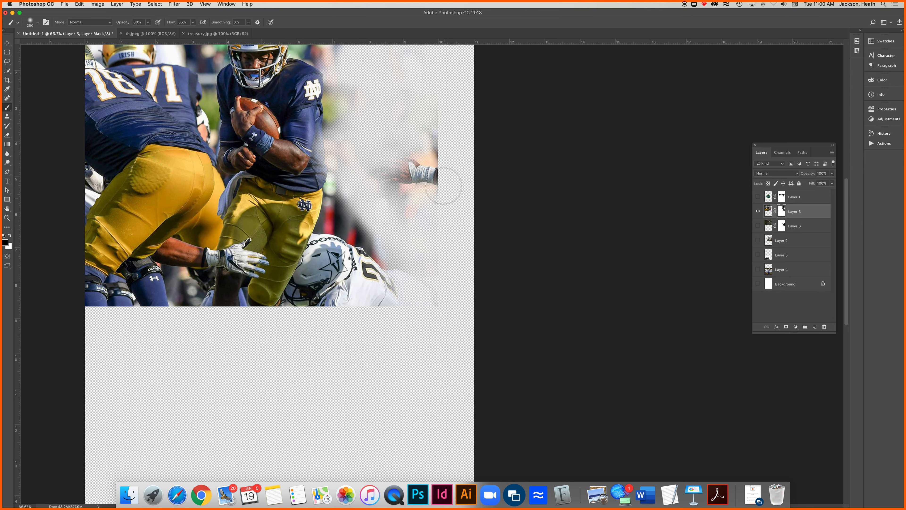
mouse_move(434, 120)
left_mouse_down()
mouse_move(402, 111)
mouse_move(447, 81)
mouse_move(407, 86)
left_mouse_up()
mouse_move(446, 149)
left_mouse_down()
mouse_move(434, 183)
mouse_move(424, 145)
mouse_move(424, 157)
mouse_move(448, 160)
mouse_move(425, 147)
mouse_move(394, 157)
mouse_move(398, 171)
mouse_move(450, 180)
mouse_move(420, 163)
mouse_move(433, 180)
mouse_move(452, 169)
mouse_move(444, 135)
mouse_move(430, 181)
mouse_move(440, 164)
mouse_move(408, 197)
mouse_move(429, 149)
mouse_move(431, 210)
mouse_move(429, 143)
mouse_move(409, 219)
mouse_move(432, 142)
mouse_move(404, 290)
mouse_move(443, 275)
mouse_move(422, 329)
mouse_move(426, 317)
mouse_move(406, 311)
mouse_move(344, 306)
mouse_move(66, 303)
left_mouse_up()
mouse_move(385, 330)
left_mouse_down()
mouse_move(425, 313)
mouse_move(241, 300)
mouse_move(282, 308)
mouse_move(191, 301)
mouse_move(129, 309)
mouse_move(156, 316)
left_mouse_up()
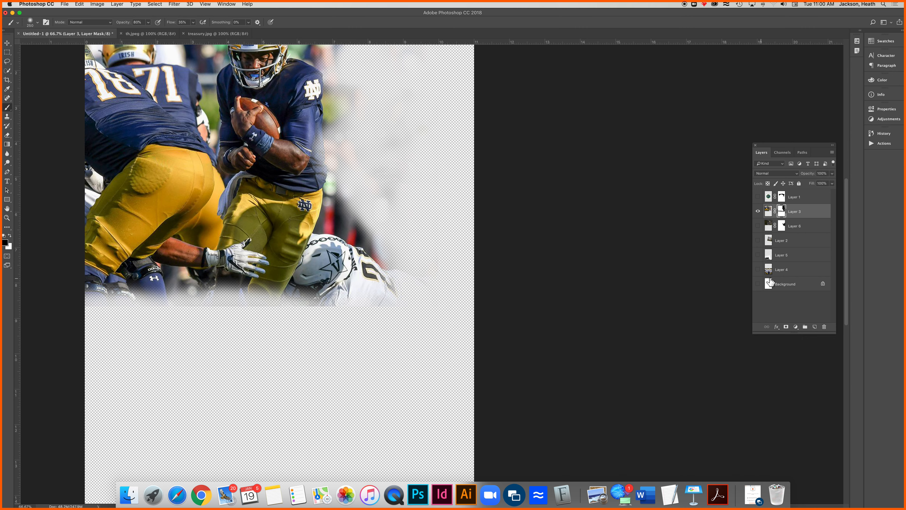
Isolate Layer 6 and paint black on its mask along the building photo's bottom edge
left_click(758, 212)
left_click(758, 226)
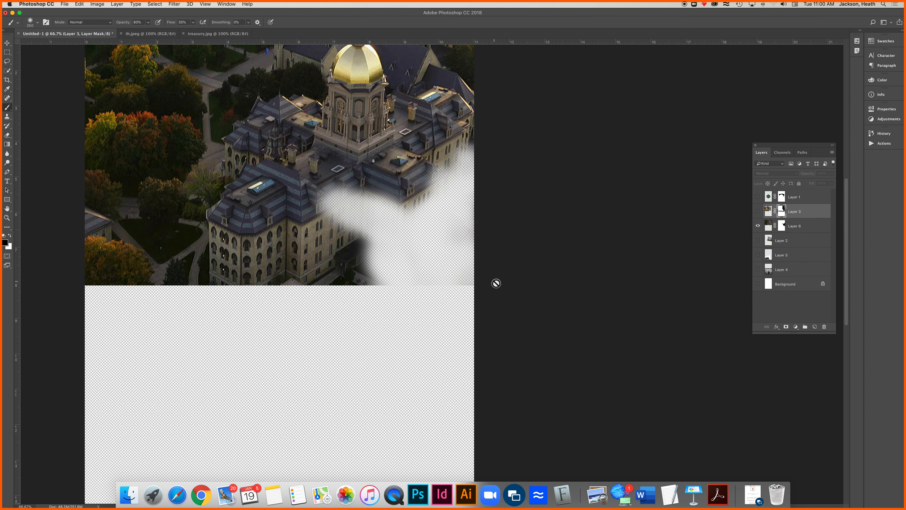
left_click(782, 225)
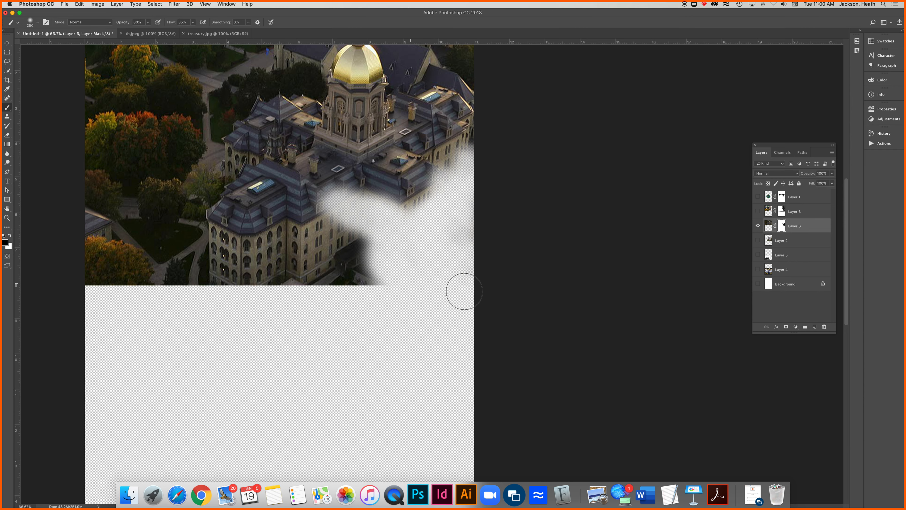
left_click_drag(415, 283, 397, 286)
Check Layer 2 without the layers above it, and make all layers and the Background visible again
left_click(758, 226)
left_click(757, 240)
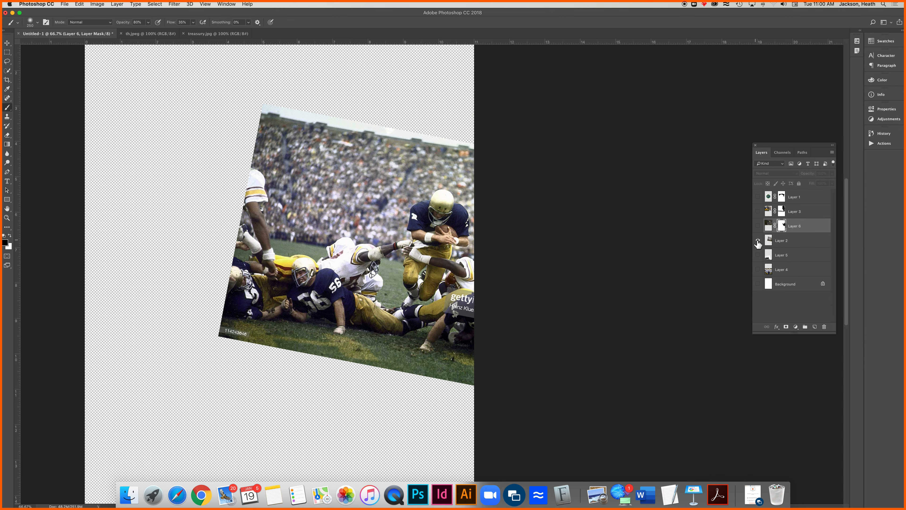
left_click(758, 255)
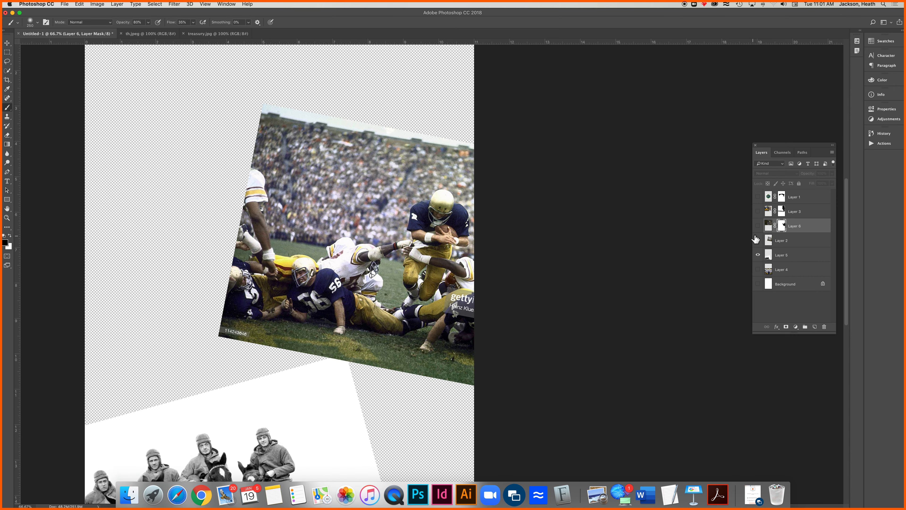
left_click(758, 226)
left_click(758, 211)
left_click(758, 197)
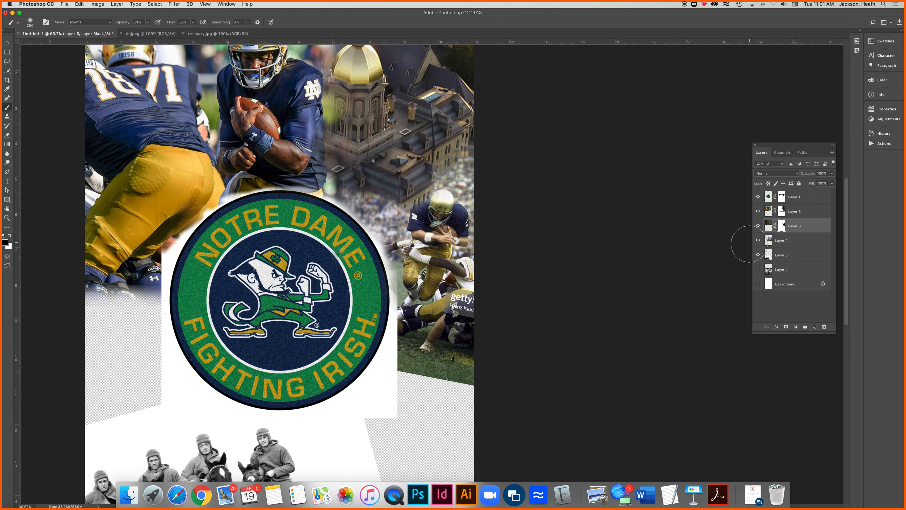
left_click(759, 269)
left_click(758, 284)
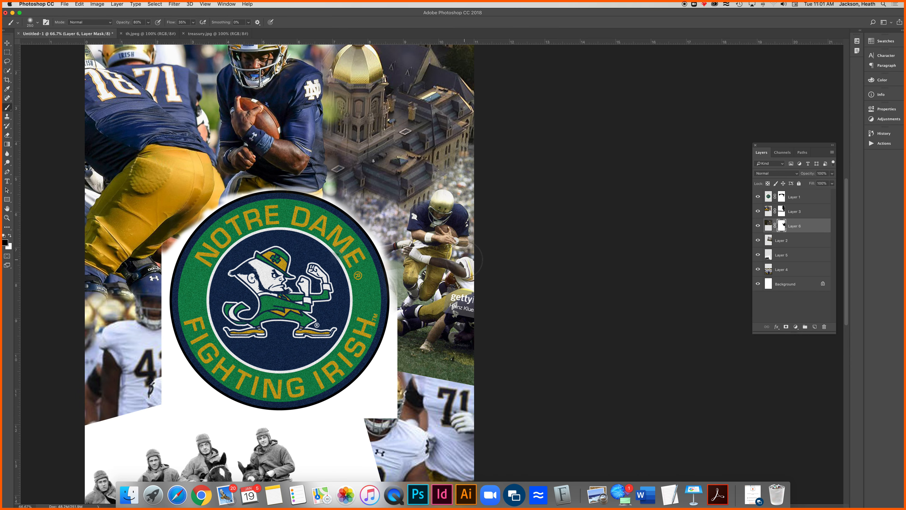
Identify Layer 5 by toggling its visibility, and add a layer mask to this horsemen photo
key("super+0")
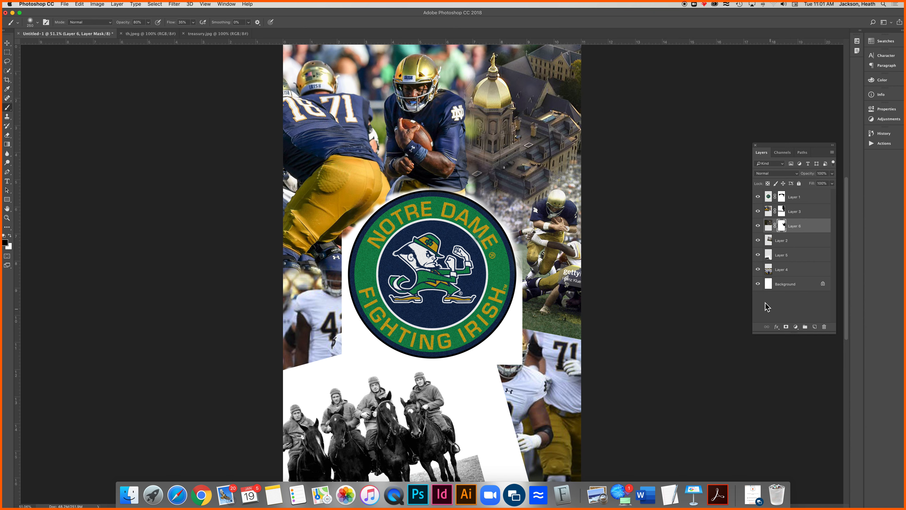
left_click(758, 255)
left_click(758, 255)
left_click(795, 260)
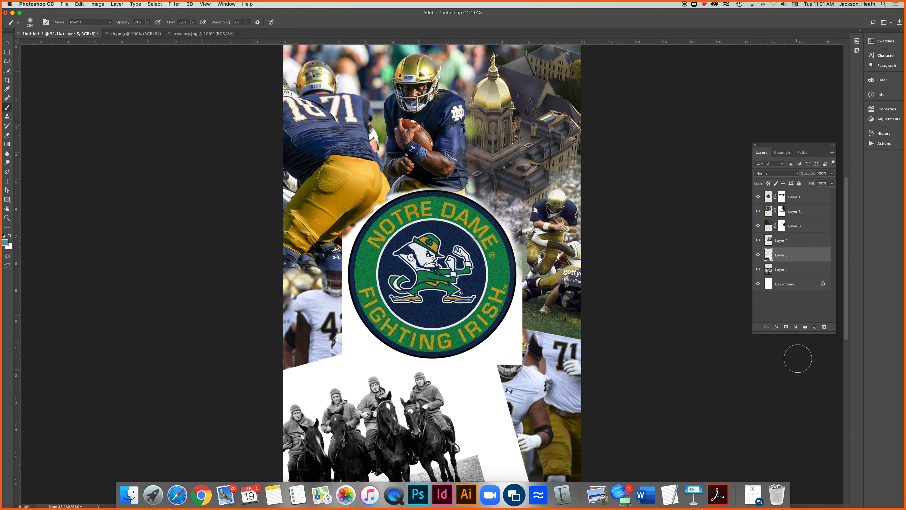
left_click(786, 327)
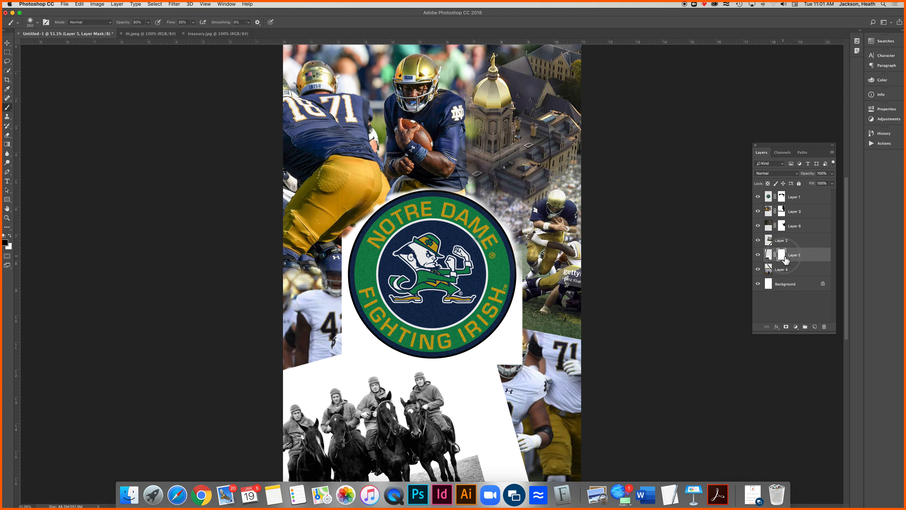
Paint black on Layer 5's mask to hide the white background above and to the right of the horsemen
mouse_move(495, 378)
left_mouse_down()
mouse_move(522, 439)
mouse_move(505, 374)
mouse_move(509, 451)
mouse_move(495, 376)
mouse_move(507, 419)
mouse_move(394, 330)
left_mouse_up()
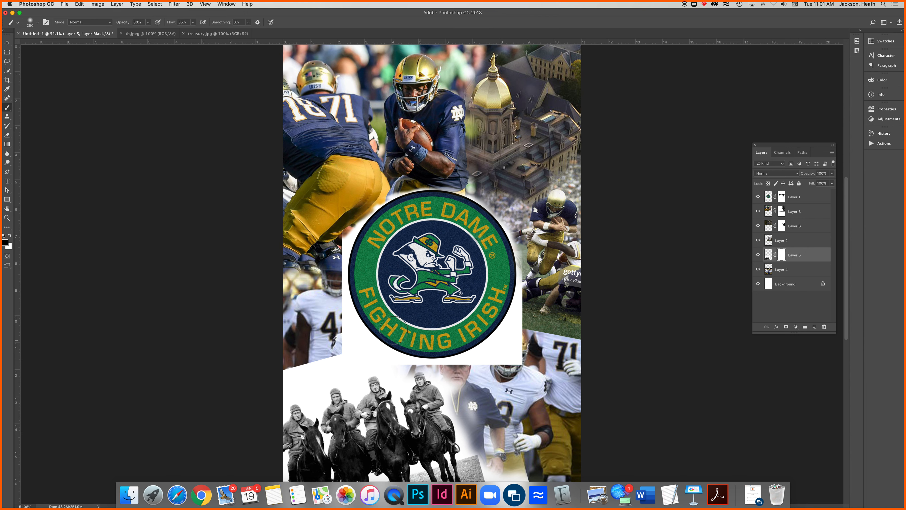
mouse_move(319, 340)
left_mouse_down()
mouse_move(313, 363)
mouse_move(299, 369)
mouse_move(322, 361)
mouse_move(289, 382)
mouse_move(279, 373)
mouse_move(345, 359)
mouse_move(269, 366)
mouse_move(346, 346)
mouse_move(319, 359)
mouse_move(418, 344)
mouse_move(382, 347)
mouse_move(365, 361)
mouse_move(386, 360)
mouse_move(395, 371)
mouse_move(391, 357)
mouse_move(321, 360)
mouse_move(354, 379)
mouse_move(322, 363)
mouse_move(307, 375)
mouse_move(314, 388)
mouse_move(293, 381)
mouse_move(347, 376)
mouse_move(327, 358)
mouse_move(368, 346)
mouse_move(319, 338)
mouse_move(336, 339)
mouse_move(295, 375)
left_mouse_up()
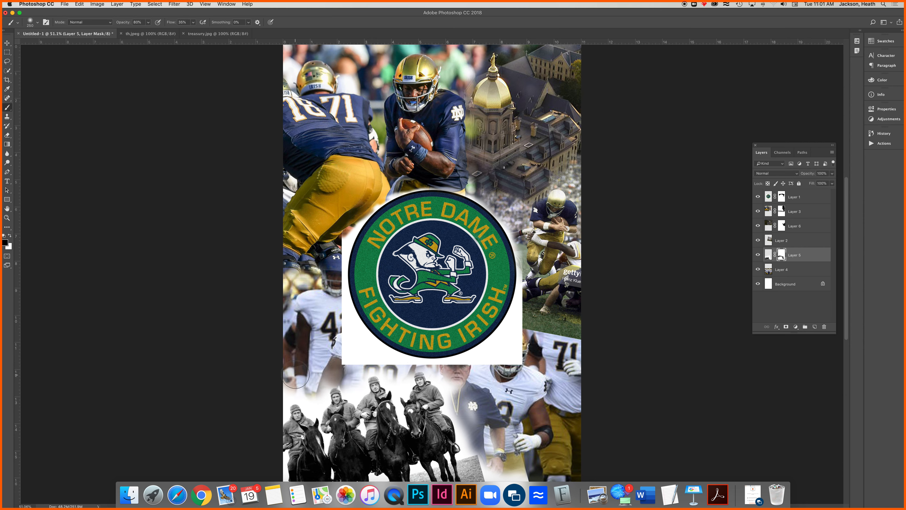
mouse_move(454, 363)
left_mouse_down()
mouse_move(466, 384)
mouse_move(475, 376)
mouse_move(453, 372)
mouse_move(464, 364)
mouse_move(453, 378)
mouse_move(500, 404)
left_mouse_up()
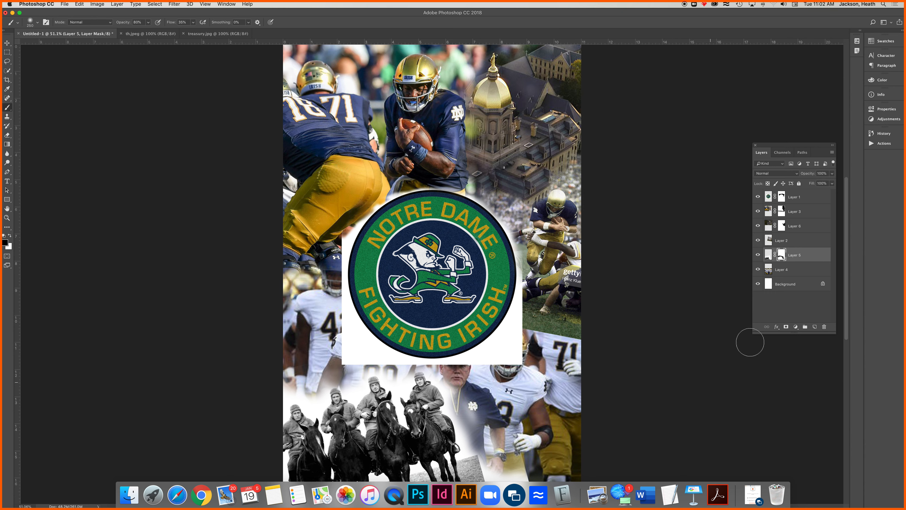
Enlarge Layer 5's horsemen photo to about 180% and position it so the riders span the bottom of the collage
left_click(769, 255)
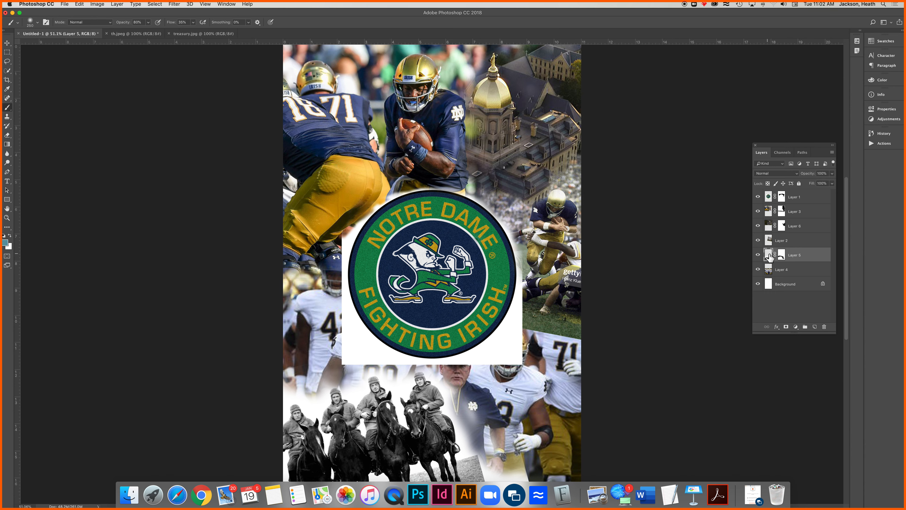
key("super+t")
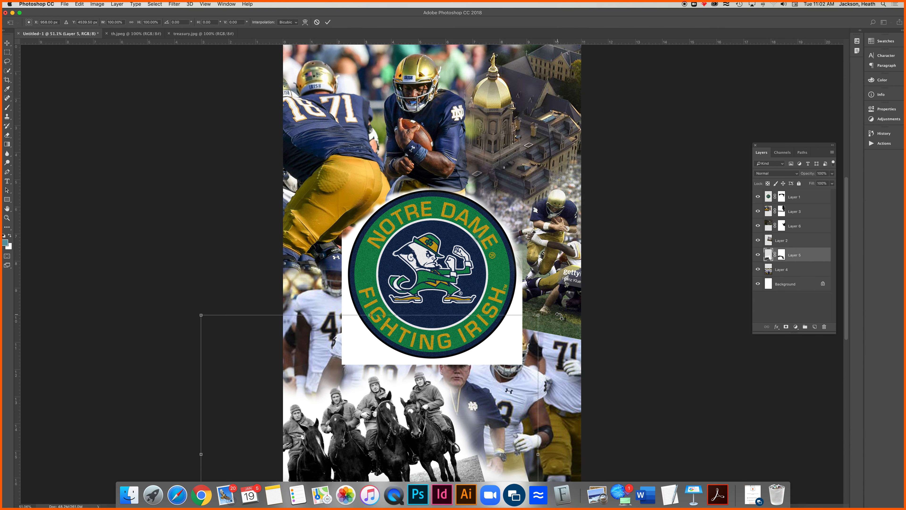
scroll(546, 316, "right", 1)
left_click_drag(530, 316, 808, 105)
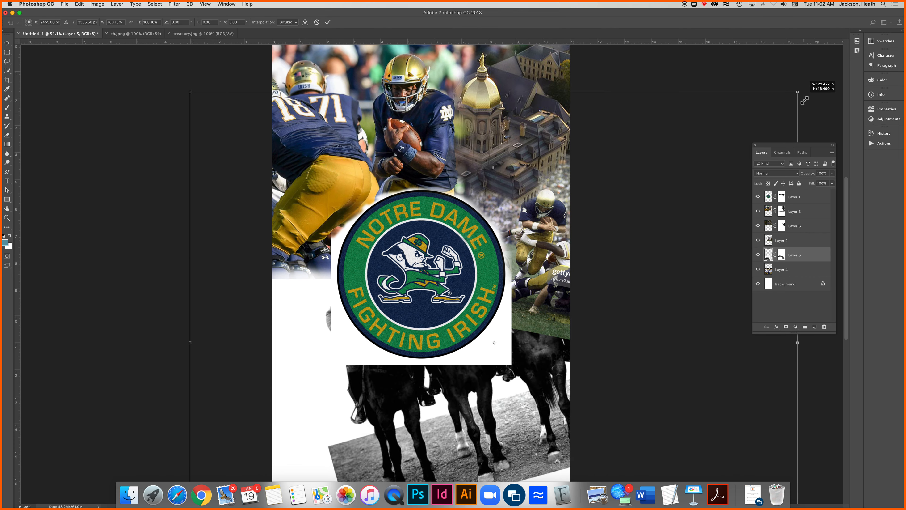
left_click_drag(552, 366, 507, 456)
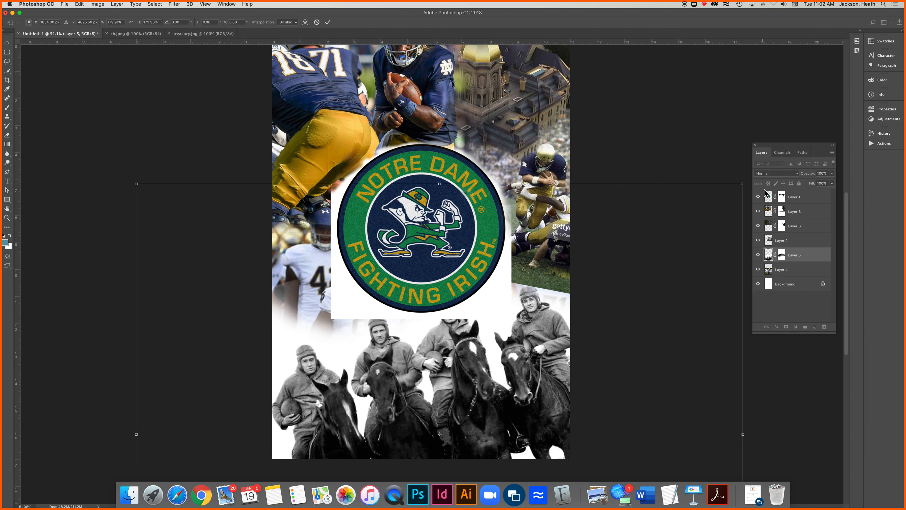
Paint black on Layer 5's mask to hide the white background around and between the horsemen
left_click(782, 258)
mouse_move(508, 320)
left_mouse_down()
mouse_move(469, 317)
mouse_move(503, 276)
mouse_move(501, 331)
mouse_move(516, 284)
mouse_move(549, 276)
mouse_move(582, 316)
mouse_move(548, 277)
mouse_move(569, 319)
mouse_move(556, 286)
mouse_move(528, 272)
mouse_move(491, 329)
mouse_move(496, 371)
mouse_move(496, 315)
mouse_move(503, 336)
mouse_move(484, 280)
left_mouse_up()
mouse_move(415, 310)
left_mouse_down()
mouse_move(411, 329)
mouse_move(404, 312)
mouse_move(424, 382)
mouse_move(431, 324)
left_mouse_up()
mouse_move(356, 318)
left_mouse_down()
mouse_move(343, 351)
mouse_move(324, 326)
mouse_move(324, 340)
mouse_move(292, 321)
mouse_move(280, 357)
mouse_move(297, 332)
mouse_move(273, 341)
mouse_move(302, 298)
mouse_move(269, 318)
mouse_move(290, 311)
mouse_move(291, 301)
mouse_move(255, 314)
mouse_move(258, 326)
mouse_move(318, 302)
mouse_move(331, 374)
mouse_move(346, 353)
mouse_move(344, 388)
mouse_move(361, 381)
mouse_move(358, 426)
mouse_move(370, 420)
mouse_move(356, 353)
mouse_move(368, 371)
left_mouse_up()
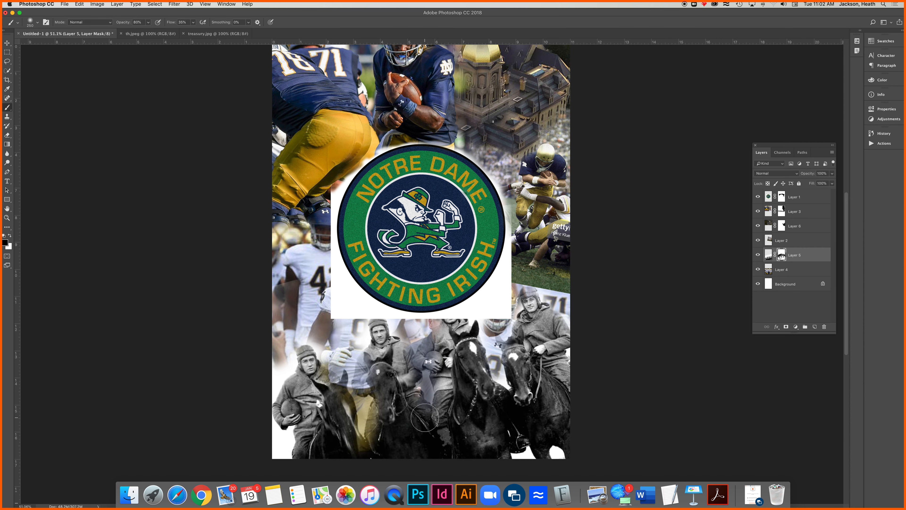
Enlarge the brush and paint black across Layer 5's mask to fade the horsemen into the team photo
key("bracketright")
key("bracketright")
key("bracketright")
key("bracketright")
key("bracketright")
key("bracketright")
key("bracketright")
key("bracketright")
key("bracketright")
key("bracketright")
key("bracketright")
mouse_move(227, 400)
left_mouse_down()
mouse_move(551, 428)
mouse_move(569, 374)
mouse_move(360, 379)
mouse_move(270, 415)
mouse_move(367, 432)
mouse_move(502, 435)
mouse_move(518, 426)
mouse_move(449, 382)
left_mouse_up()
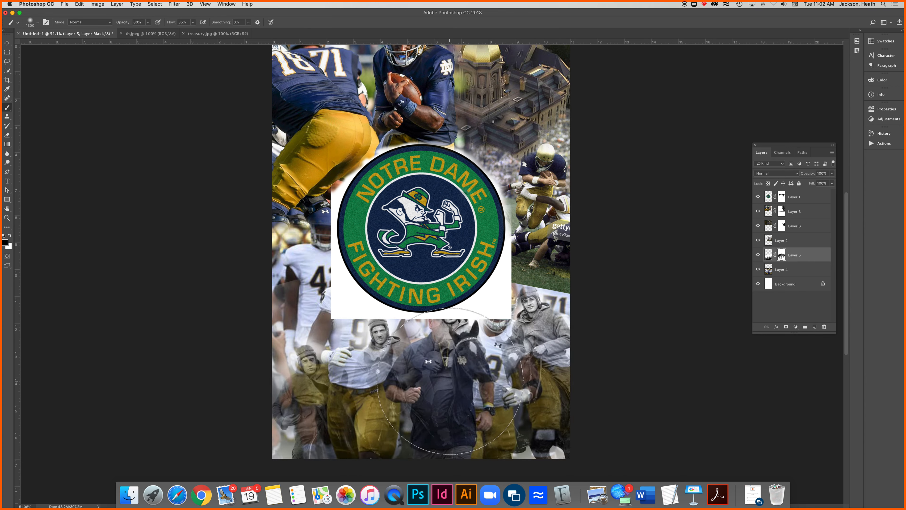
left_click(437, 354, "super")
left_click(437, 354, "super")
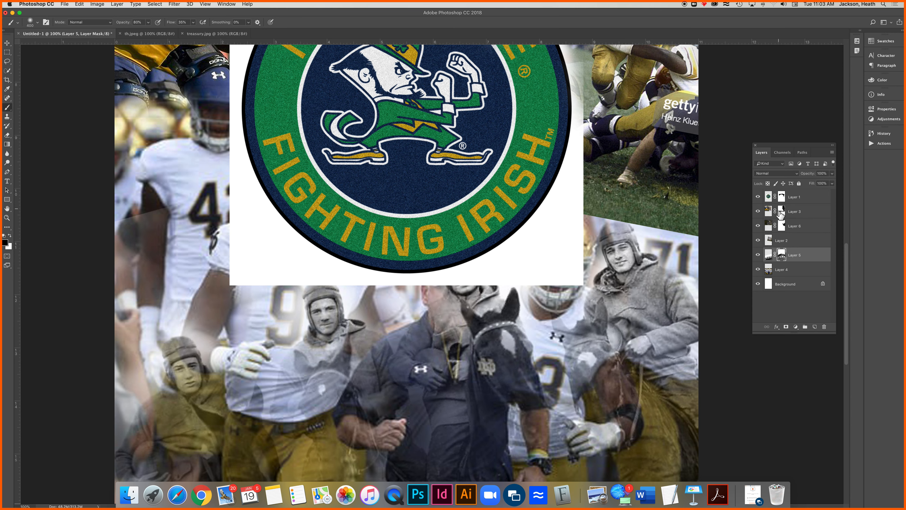
Try painting over the player's gold pants directly on Layer 3's image instead of its mask, and undo the stroke
left_click(804, 212)
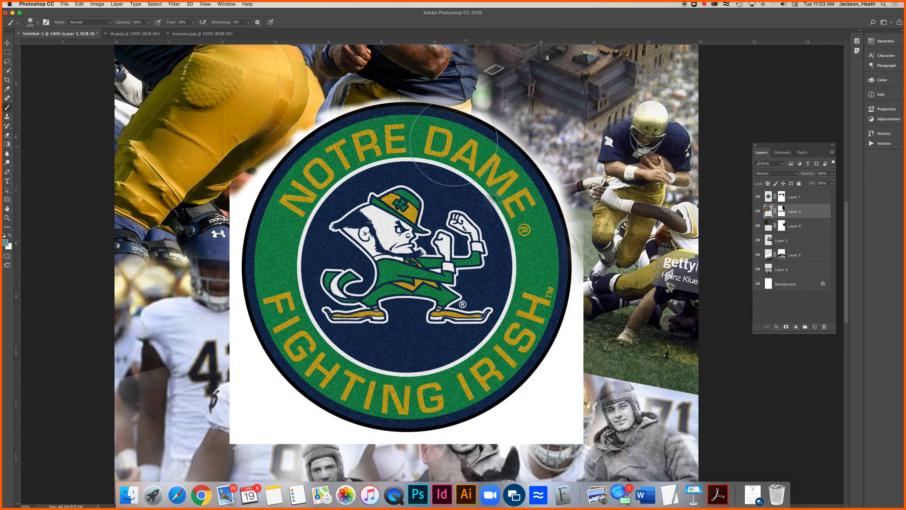
scroll(453, 142, "up", 3)
scroll(454, 142, "left", 3)
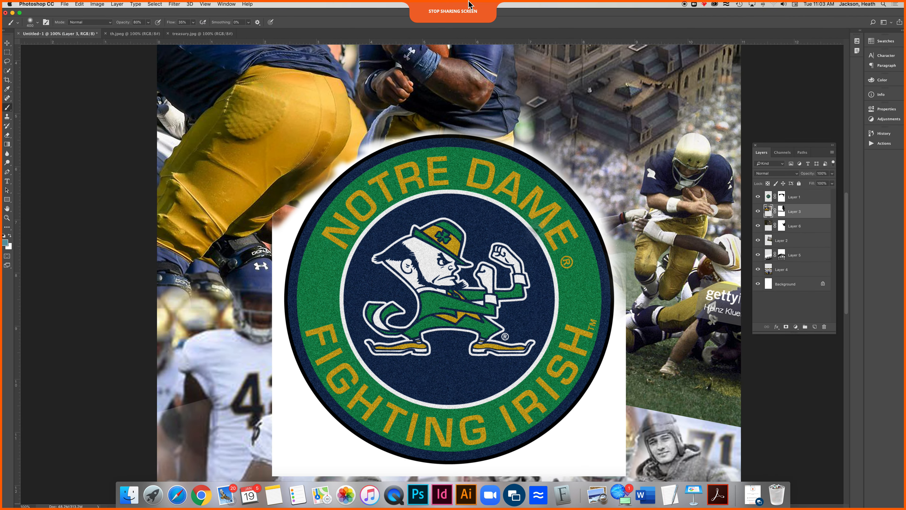
mouse_move(266, 123)
left_mouse_down()
mouse_move(308, 110)
mouse_move(260, 110)
mouse_move(211, 143)
mouse_move(307, 161)
mouse_move(357, 104)
mouse_move(295, 77)
left_mouse_up()
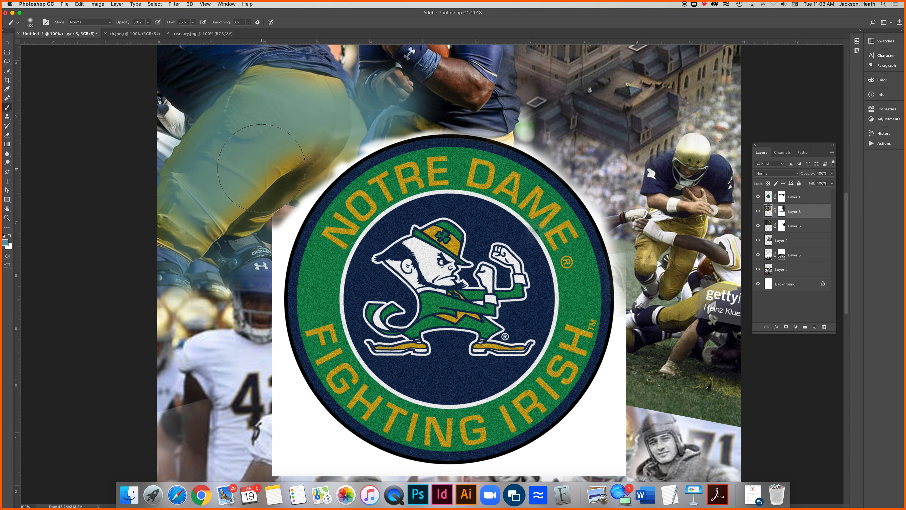
key("super+z")
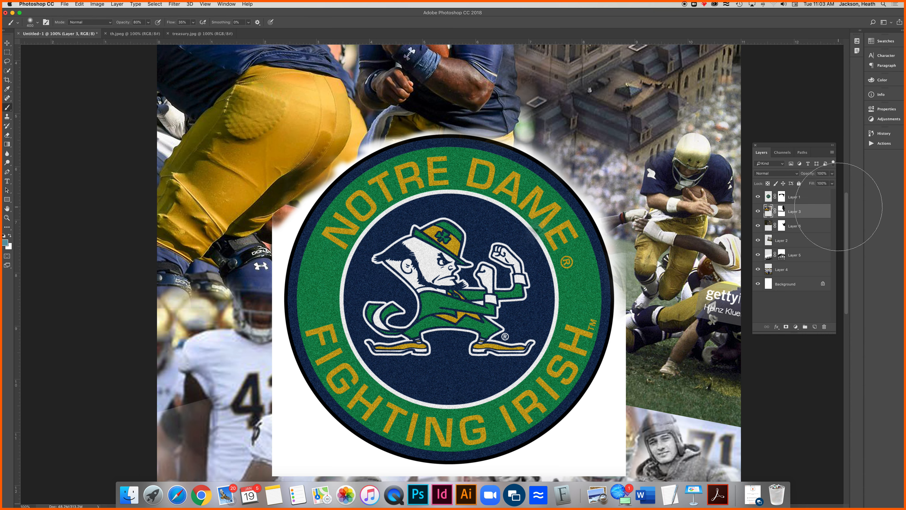
Paint black on Layer 3's mask over the gold pants and the players' lower bodies to blend them into the building photo
left_click(782, 211)
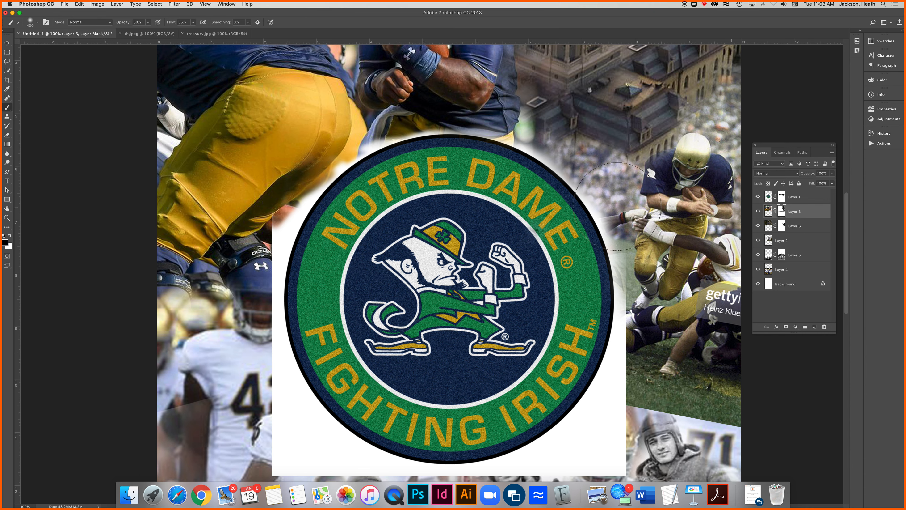
mouse_move(317, 129)
left_mouse_down()
mouse_move(228, 171)
mouse_move(206, 123)
mouse_move(189, 150)
mouse_move(267, 200)
mouse_move(221, 268)
mouse_move(241, 254)
mouse_move(208, 285)
mouse_move(254, 249)
left_mouse_up()
mouse_move(363, 169)
left_mouse_down()
mouse_move(357, 121)
mouse_move(365, 142)
mouse_move(241, 328)
left_mouse_up()
mouse_move(330, 300)
left_mouse_down()
mouse_move(345, 291)
mouse_move(235, 289)
mouse_move(454, 211)
mouse_move(361, 214)
mouse_move(344, 185)
mouse_move(289, 300)
mouse_move(196, 268)
mouse_move(103, 250)
mouse_move(131, 200)
left_mouse_up()
mouse_move(206, 99)
left_mouse_down()
mouse_move(175, 232)
mouse_move(107, 286)
mouse_move(61, 290)
mouse_move(53, 323)
mouse_move(117, 313)
mouse_move(172, 272)
mouse_move(195, 334)
mouse_move(291, 352)
left_mouse_up()
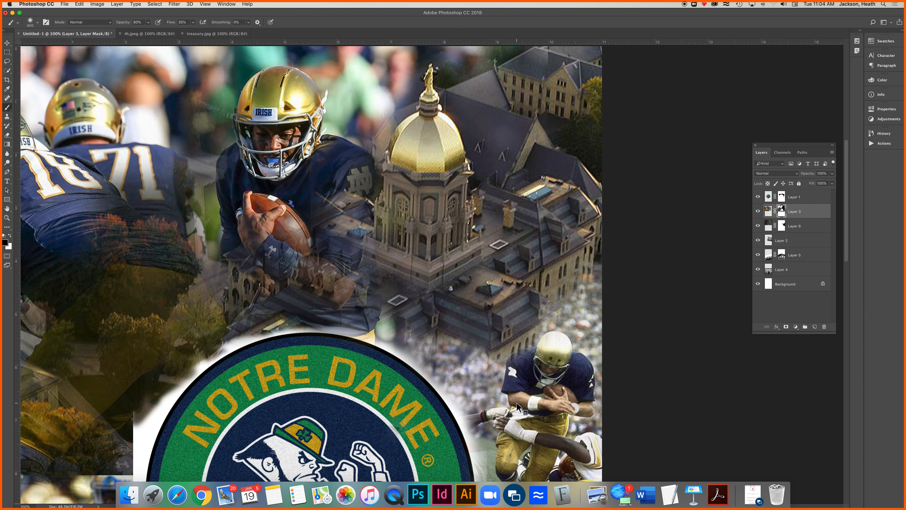
key("super+0")
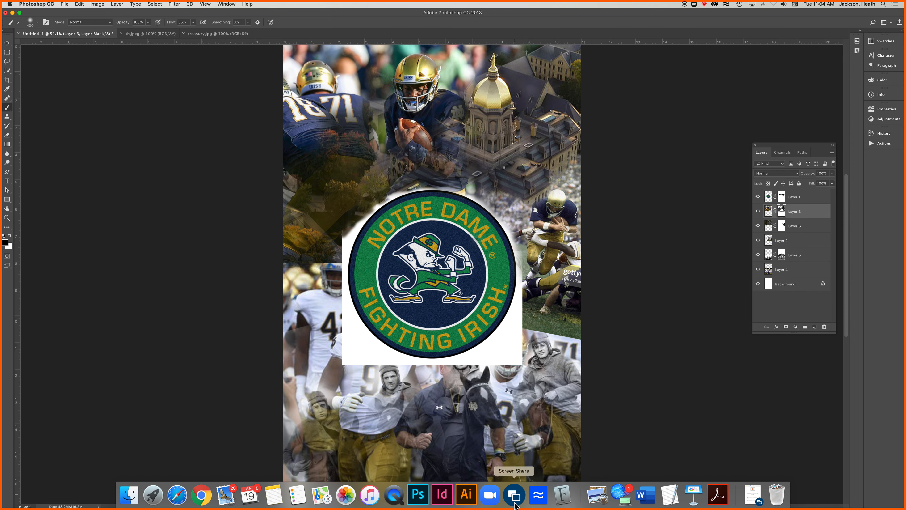